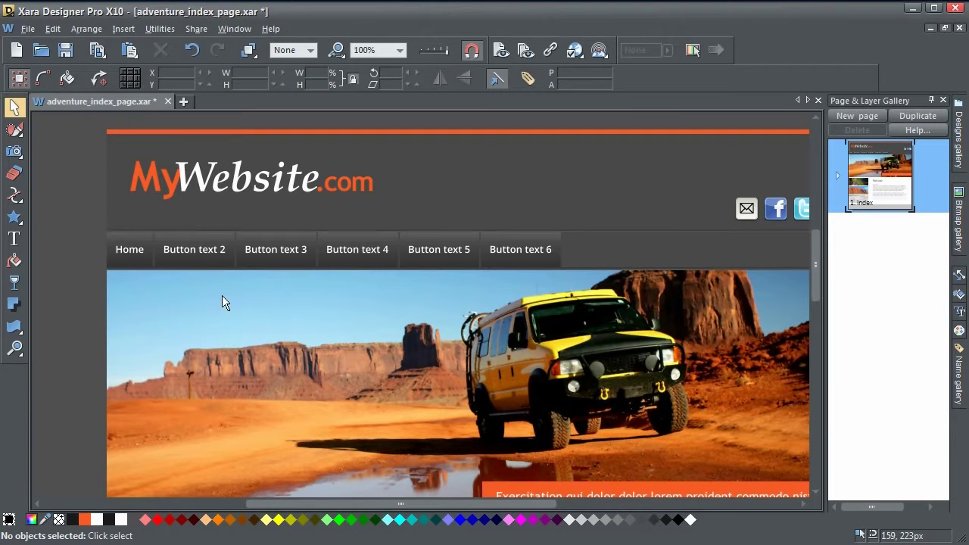
- Preview the web page with its original navigation bar, and close the preview
drag(249, 309, 437, 314)
scroll(437, 314, down, 1)
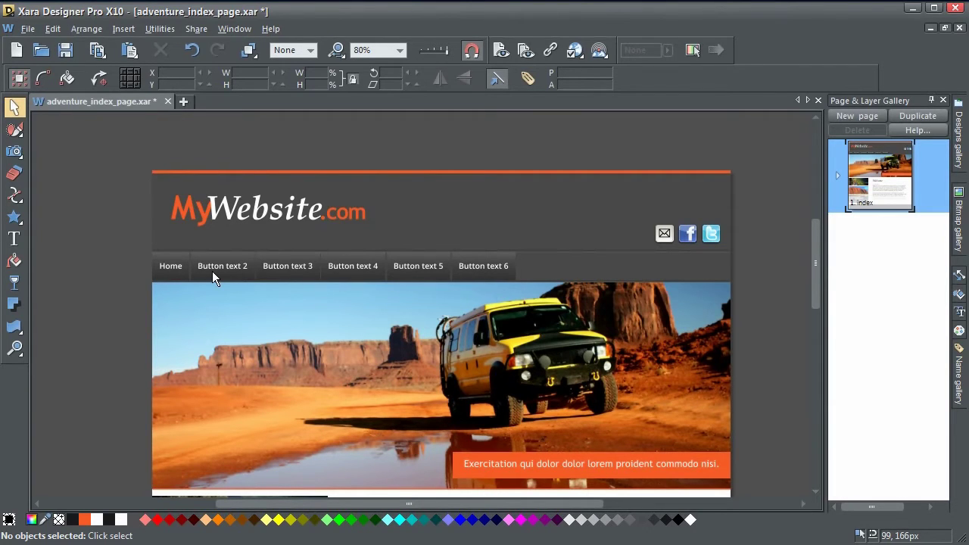
click(500, 51)
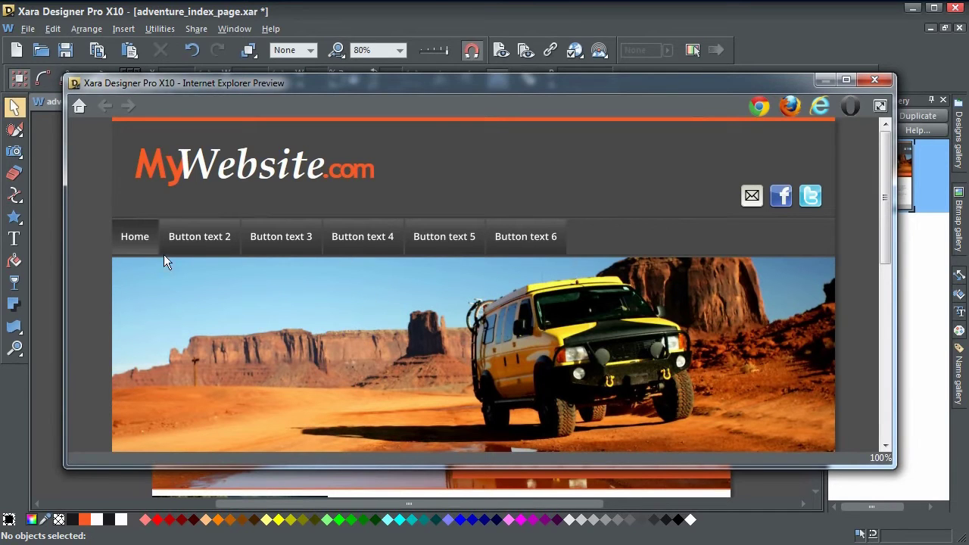
click(873, 81)
- Add five new menu items under Button text 2 in the navigation bar and apply the change
click(213, 269)
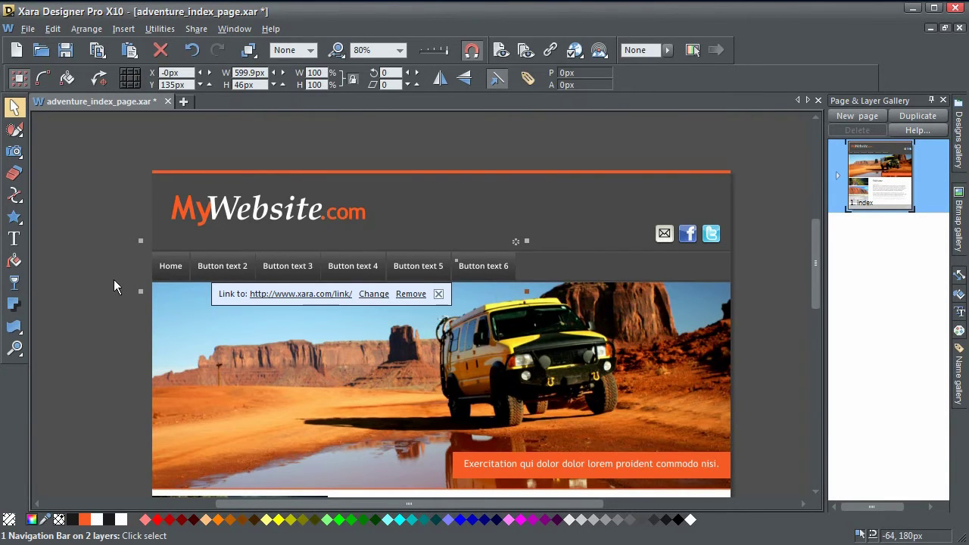
click(113, 280)
double_click(218, 266)
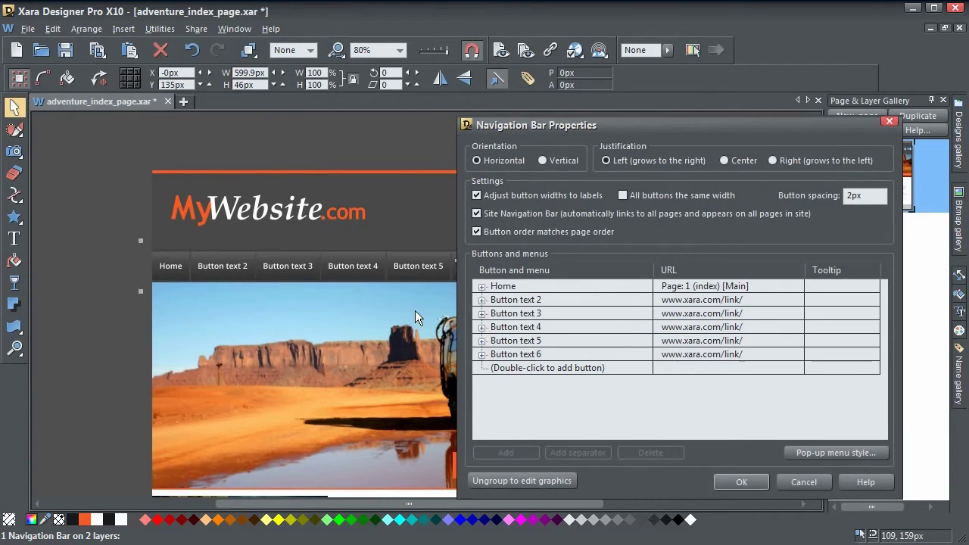
click(482, 301)
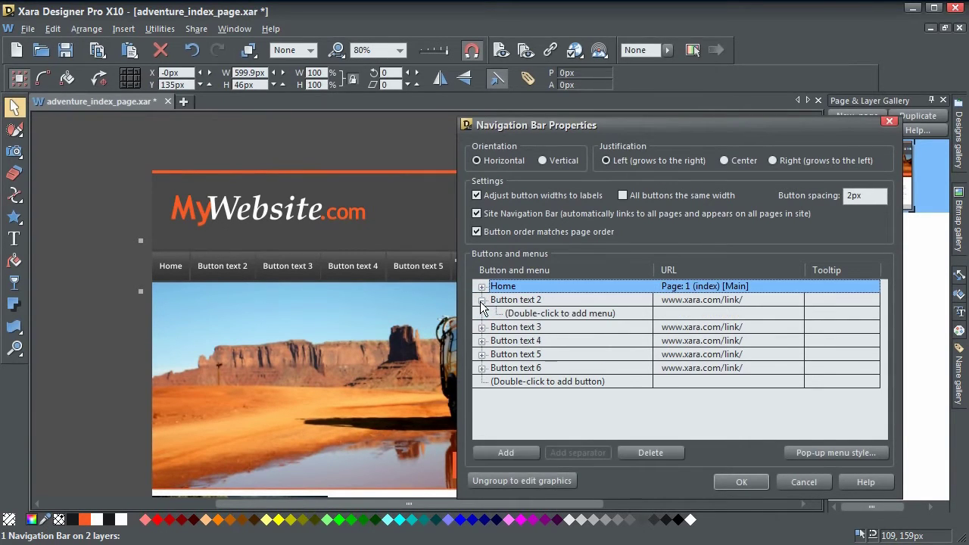
double_click(533, 317)
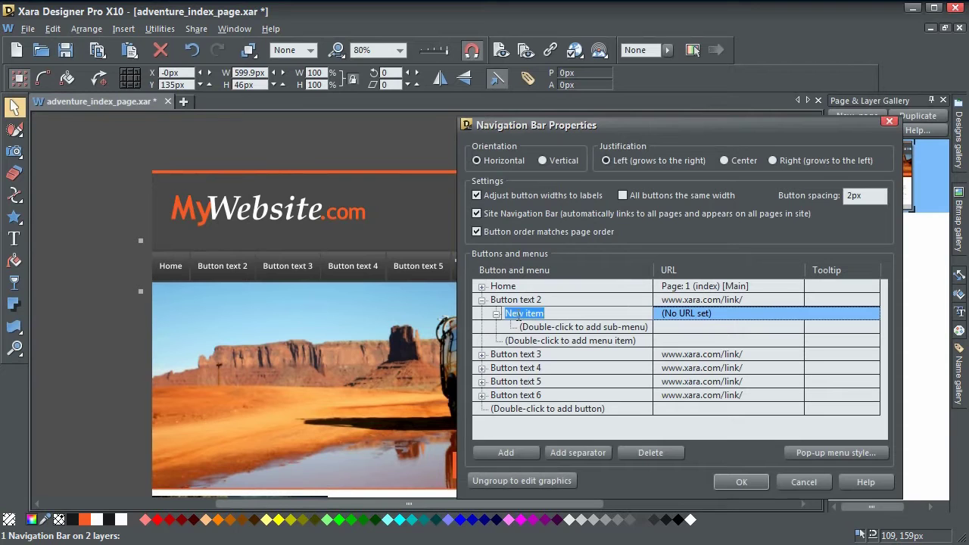
double_click(522, 341)
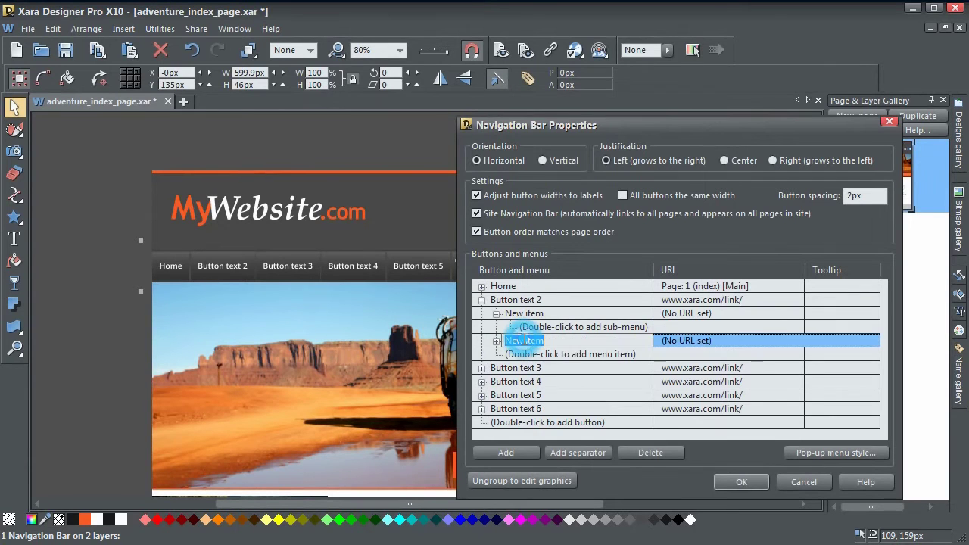
double_click(524, 354)
double_click(521, 368)
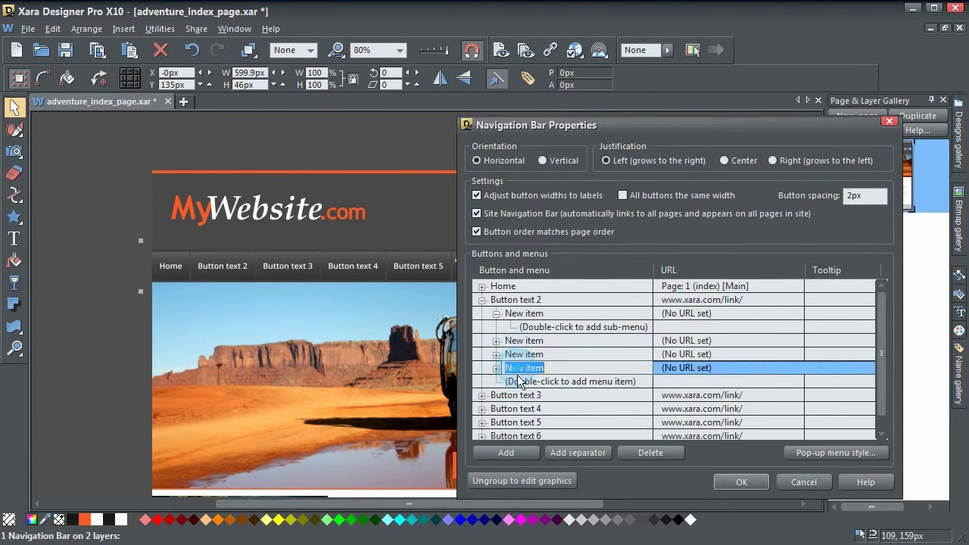
double_click(520, 381)
click(530, 395)
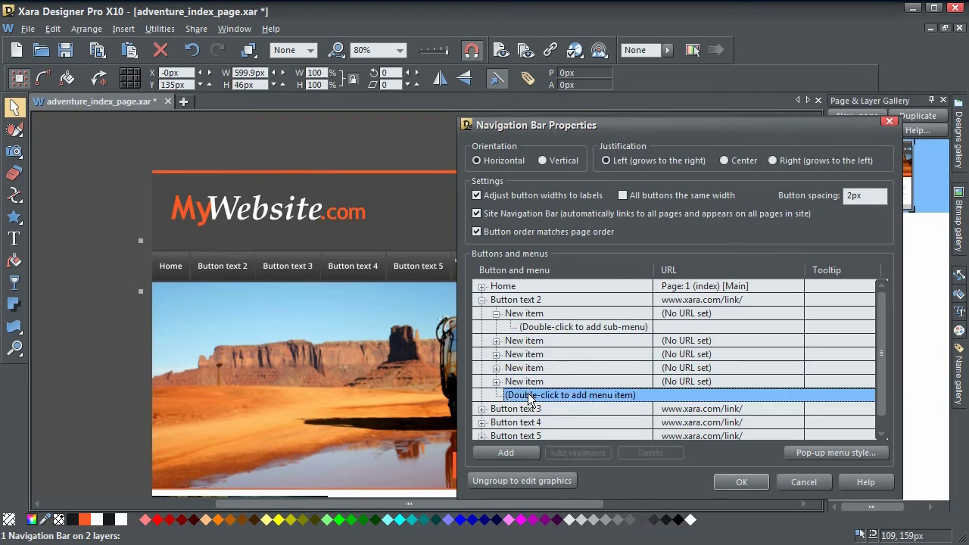
click(497, 314)
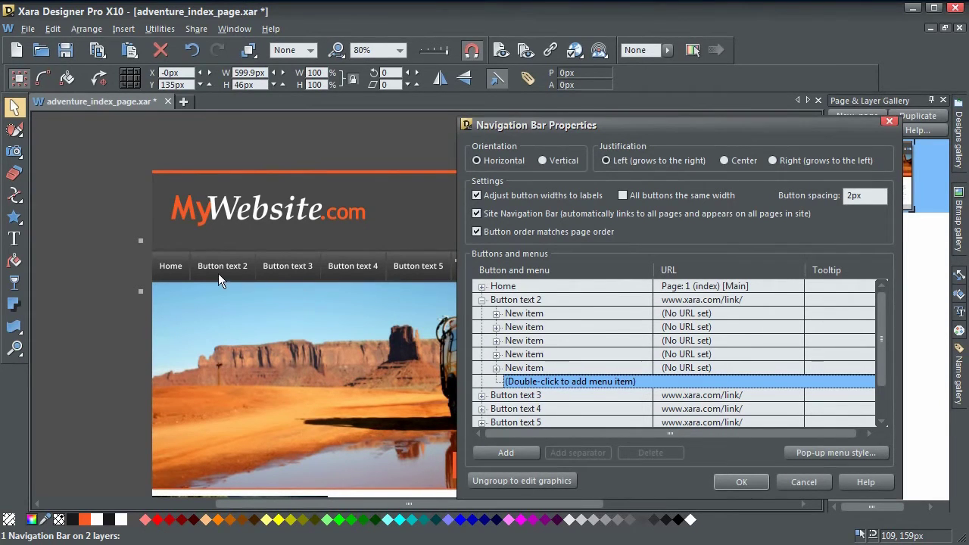
click(741, 481)
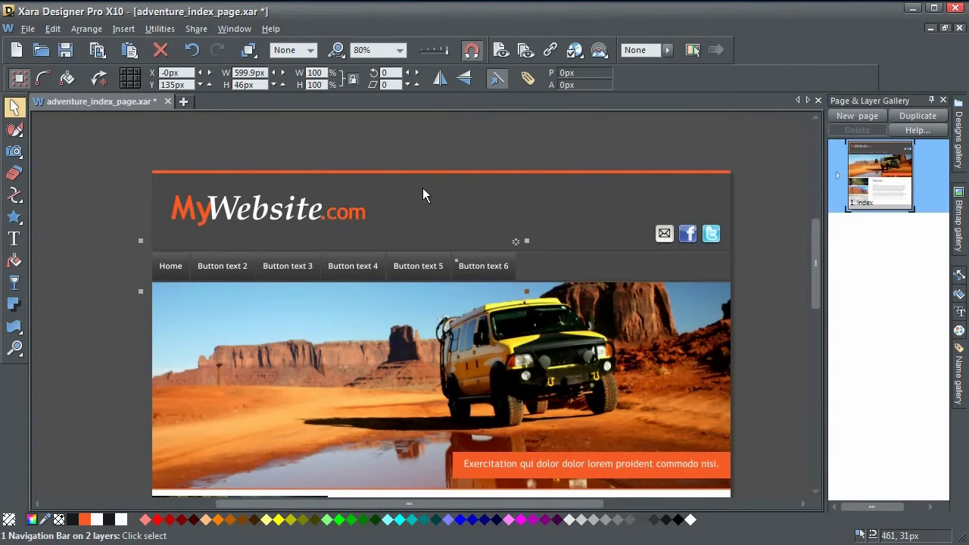
- Preview the page to check the pop-up menu under Button text 2, and close the preview
click(502, 54)
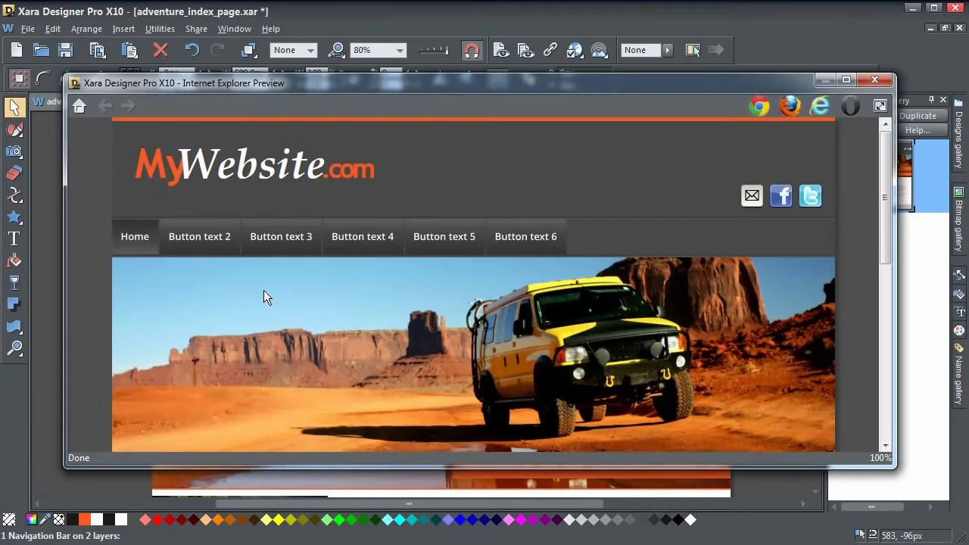
mouse_move(194, 248)
click(875, 79)
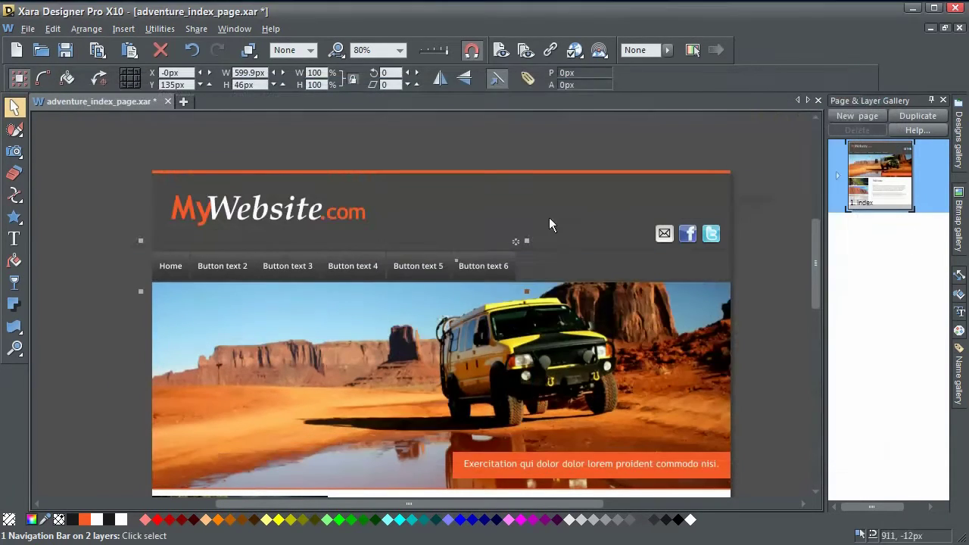
- Set the navigation bar's pop-up menu font size to 14px and spacing to 5 px, and apply the style
double_click(210, 266)
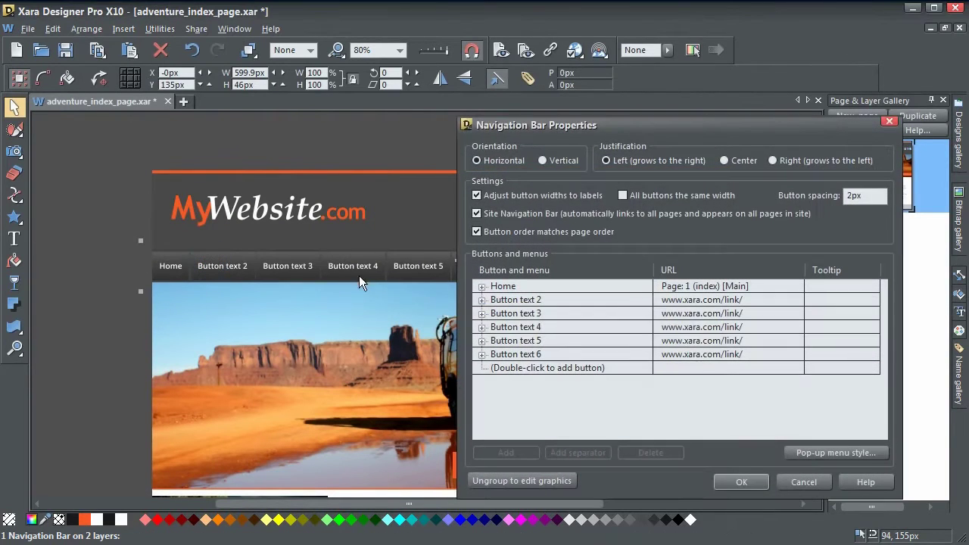
click(847, 454)
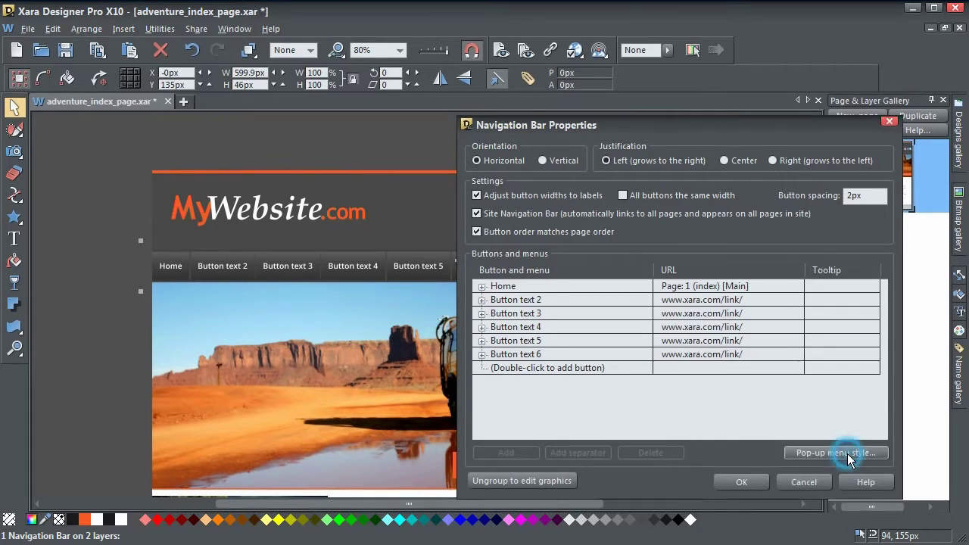
drag(730, 272, 685, 228)
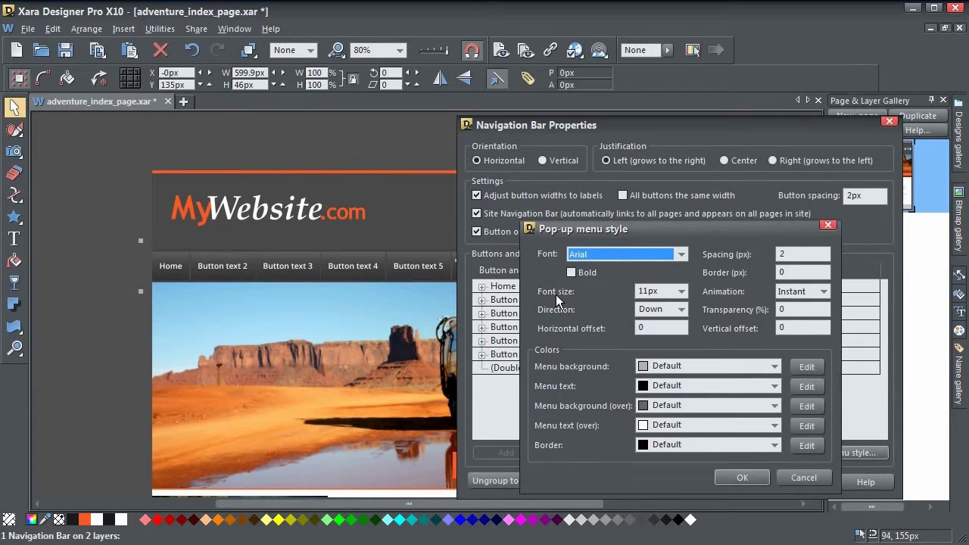
click(682, 292)
click(648, 353)
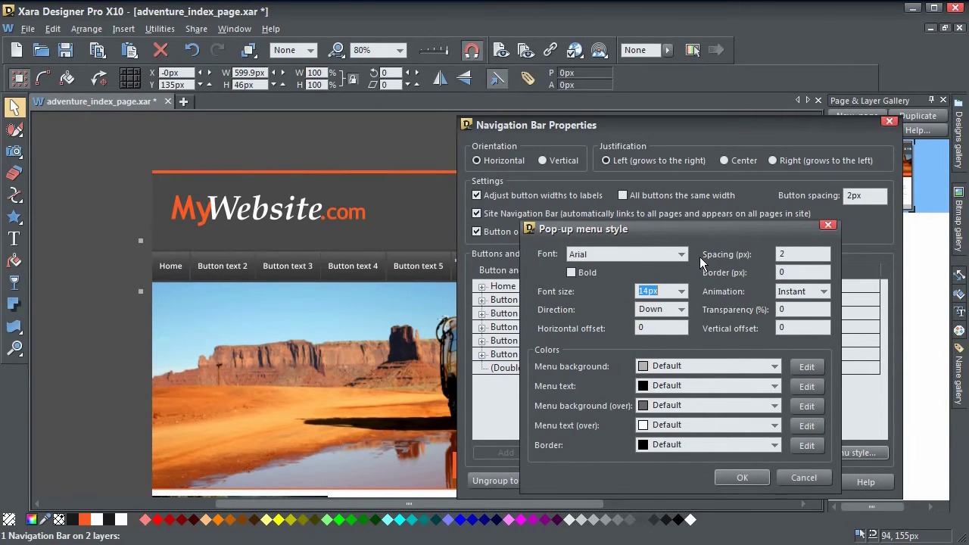
click(789, 254)
text(5)
click(743, 478)
click(743, 481)
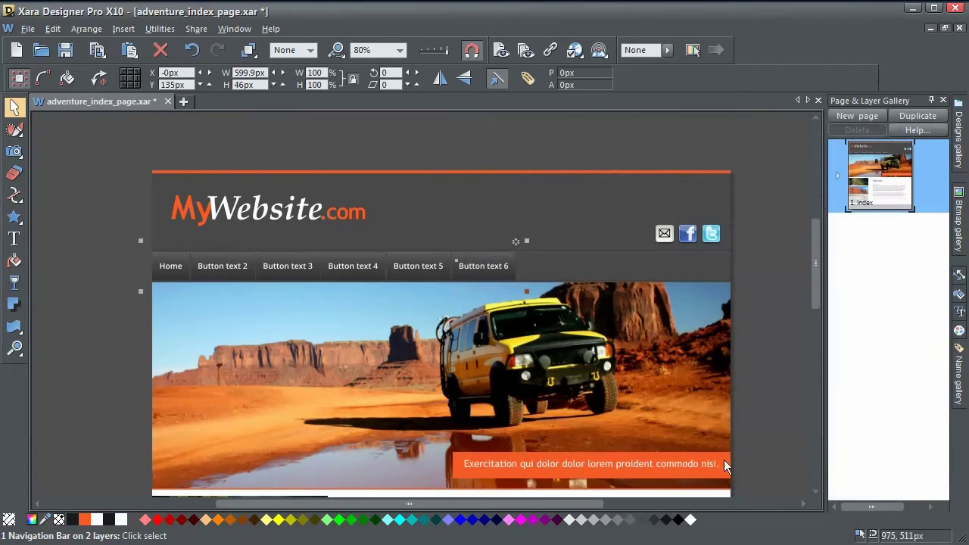
- Preview the pop-up menu of Button text 2 with the new font size and spacing, and close the preview
click(502, 50)
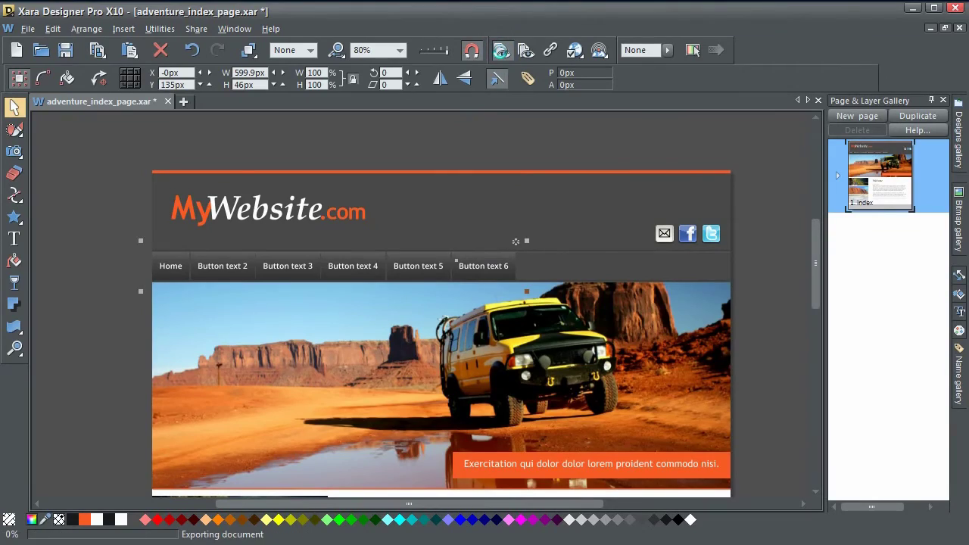
mouse_move(201, 240)
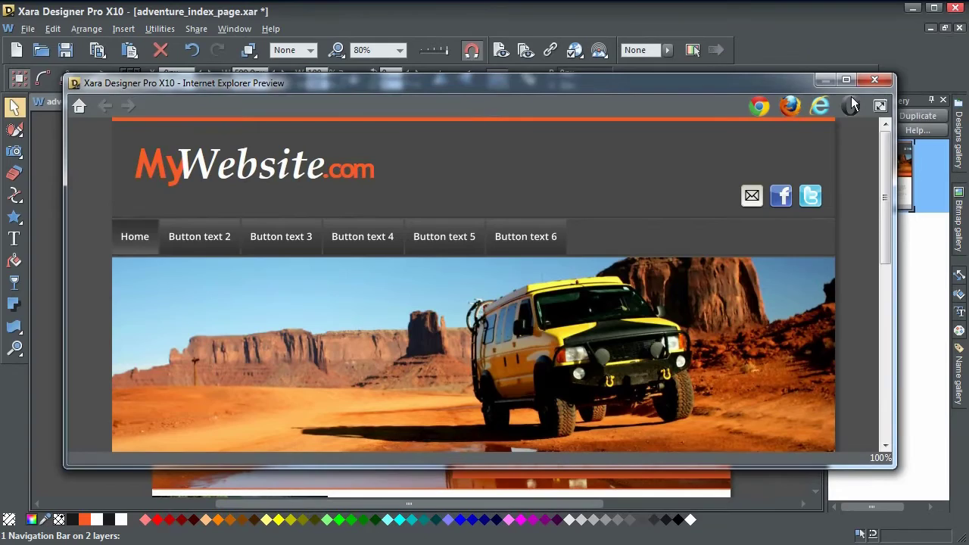
click(871, 84)
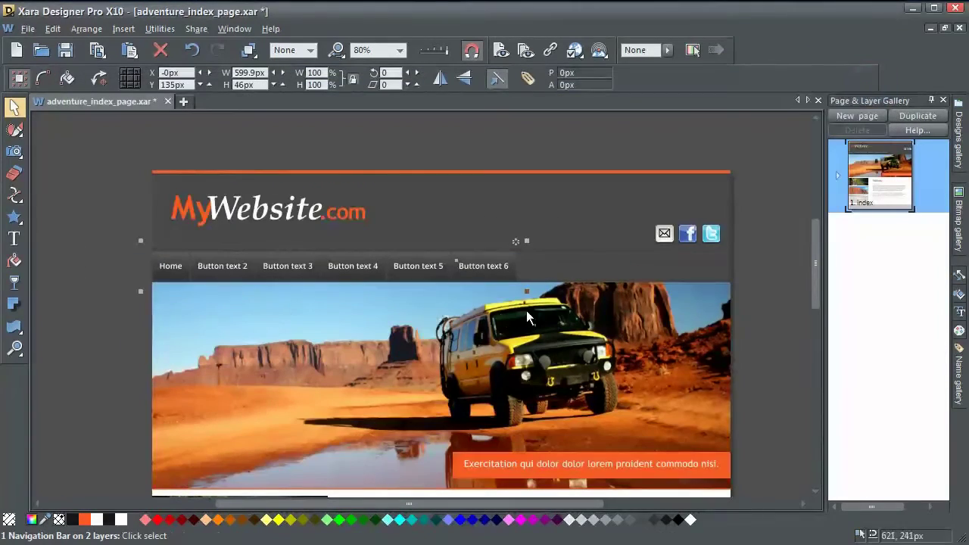
- Set the pop-up menu background to the dark grey sampled from the page header just above the navigation bar
double_click(216, 266)
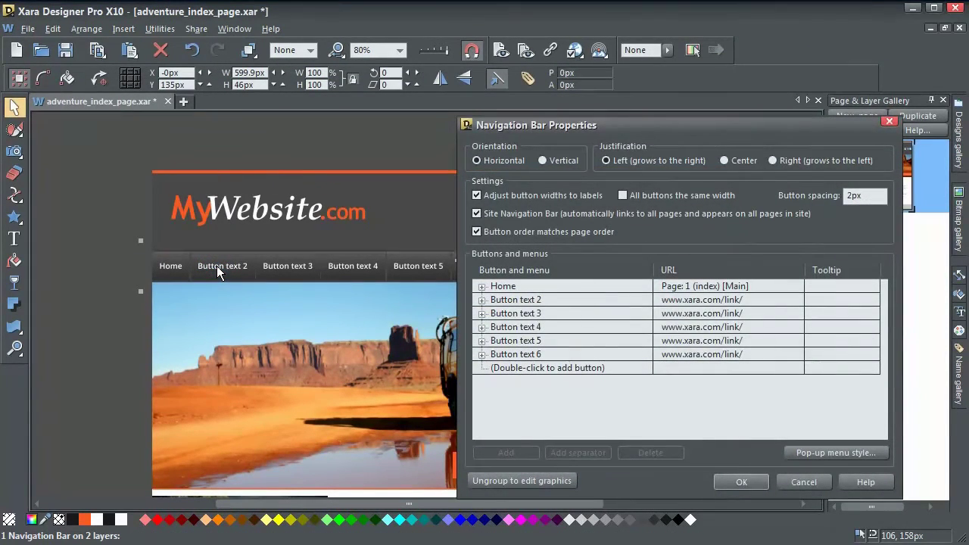
click(822, 453)
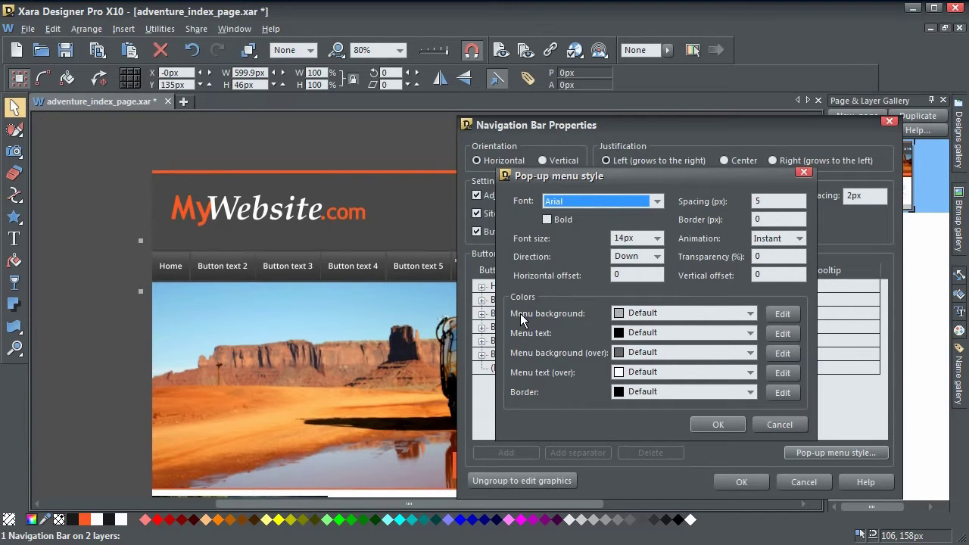
click(784, 315)
drag(644, 271, 280, 253)
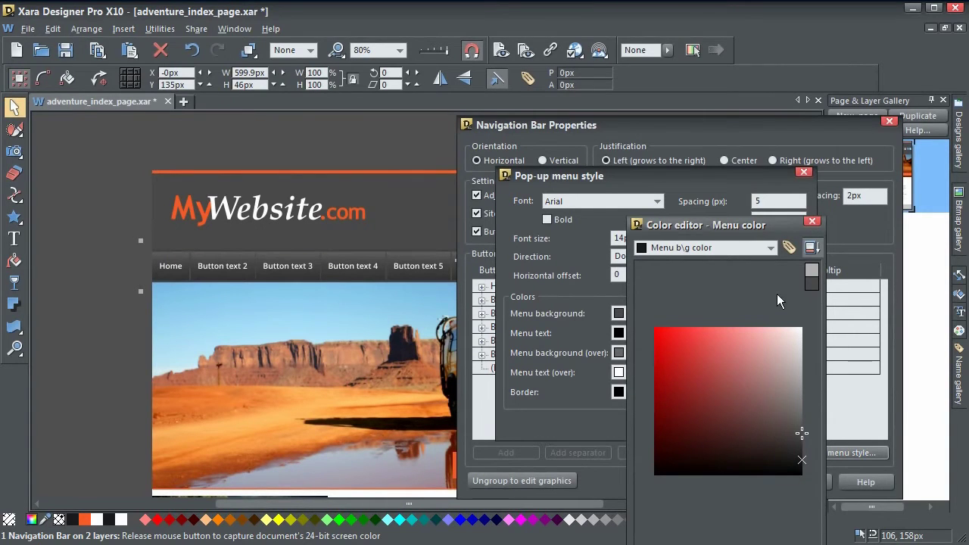
click(813, 221)
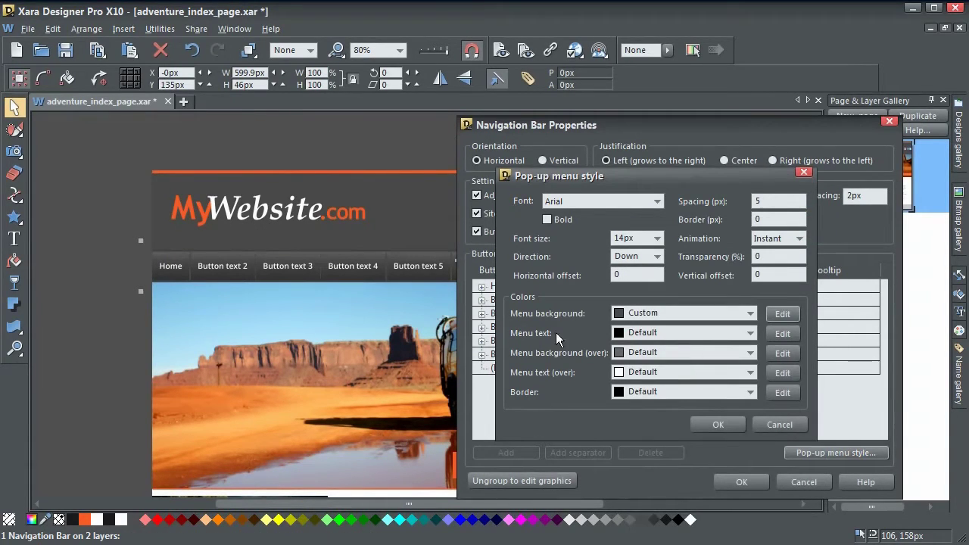
- Set the pop-up menu text color to white and the menu background (over) color to Theme Color 2
click(784, 334)
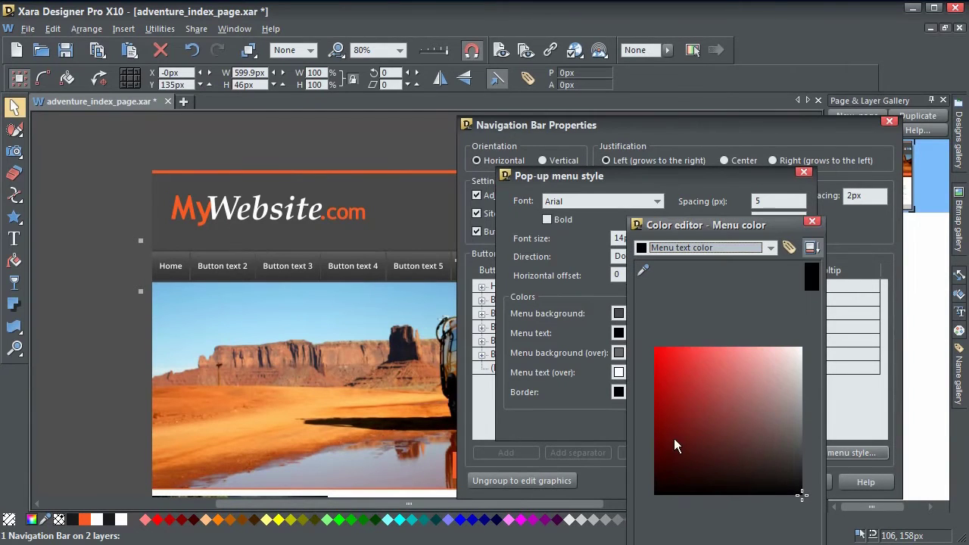
drag(802, 494, 830, 347)
click(813, 221)
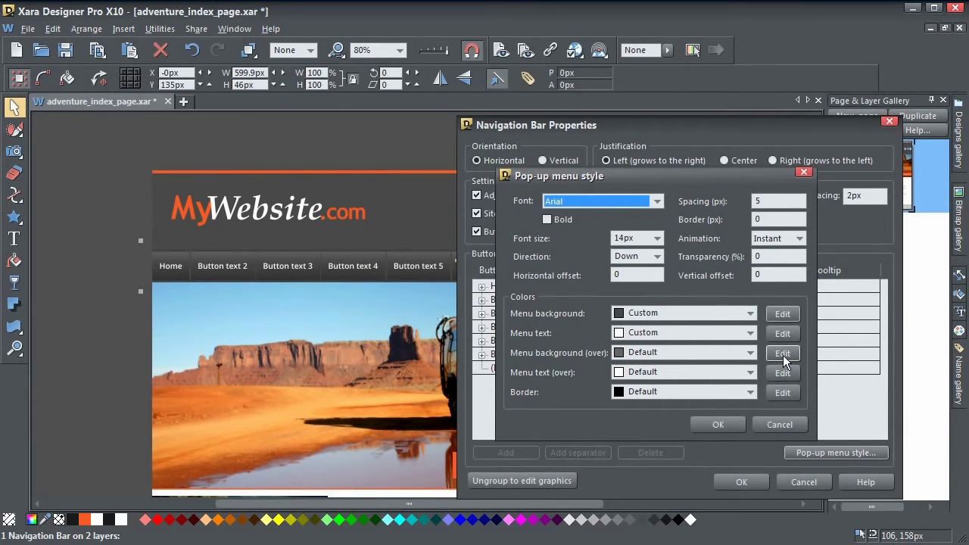
click(748, 355)
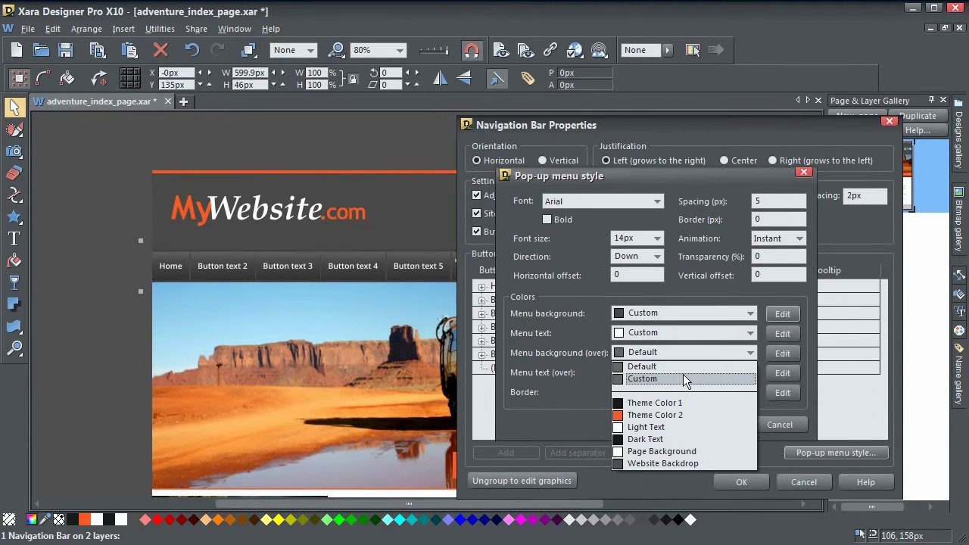
click(641, 416)
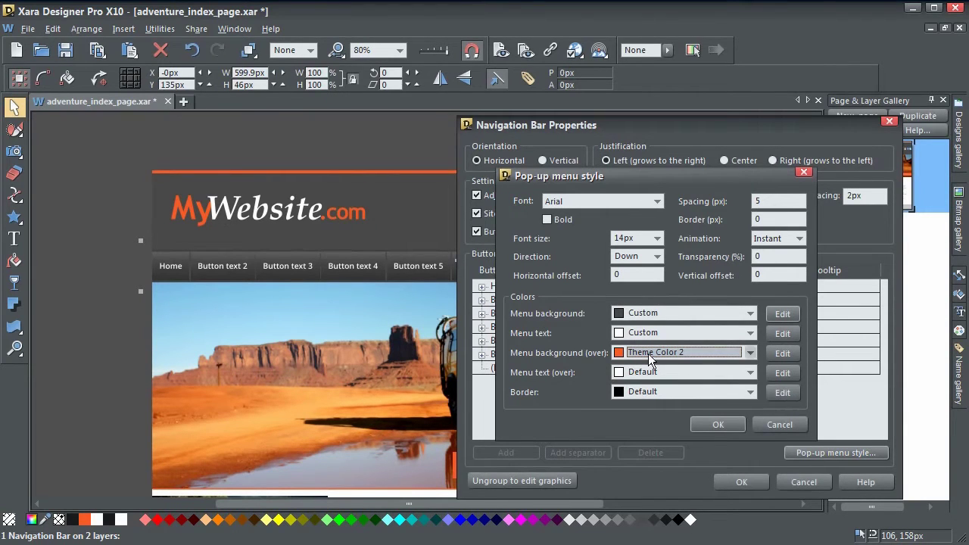
- Give the pop-up menu a 1 px border in a darker shade of the sampled header grey, and apply the navigation bar changes
click(782, 393)
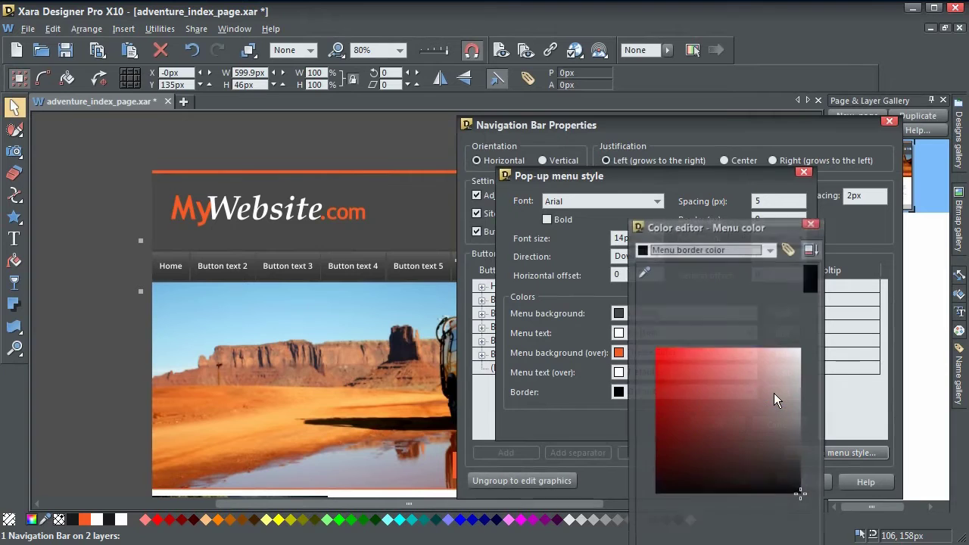
drag(643, 264, 331, 251)
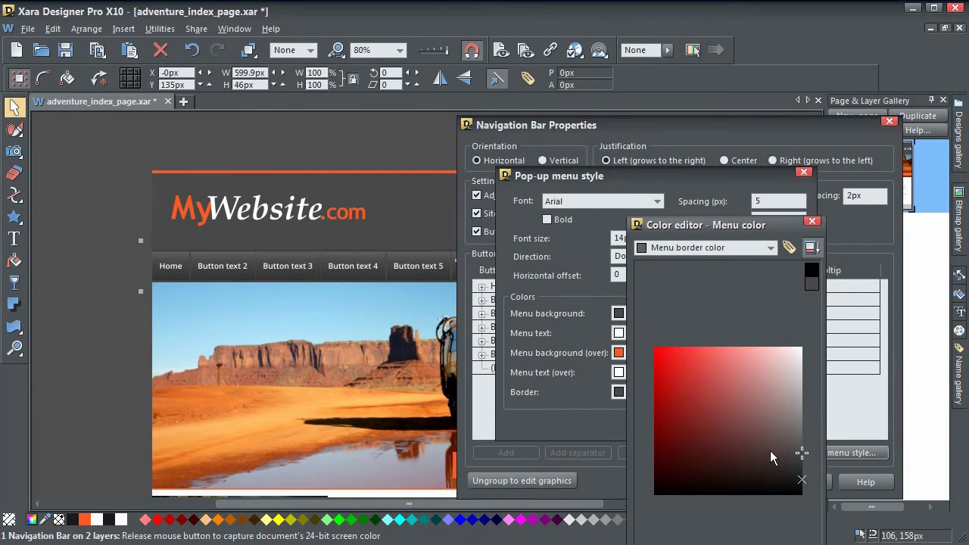
drag(806, 457, 814, 476)
click(812, 220)
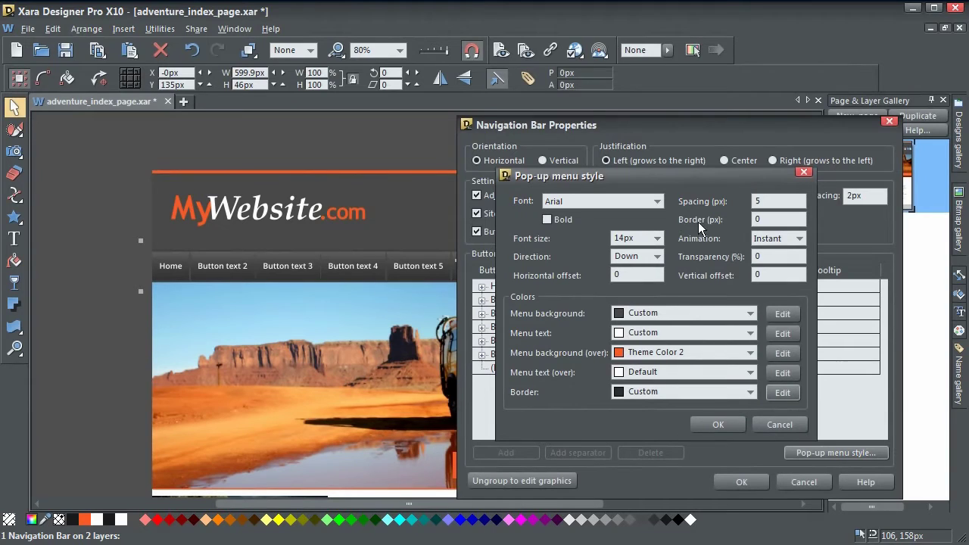
drag(769, 220, 687, 219)
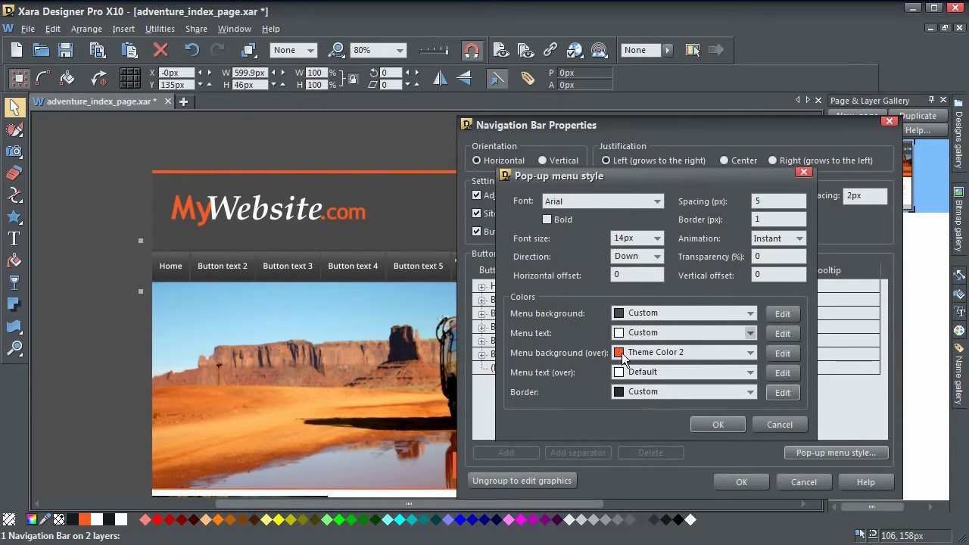
click(716, 428)
click(732, 482)
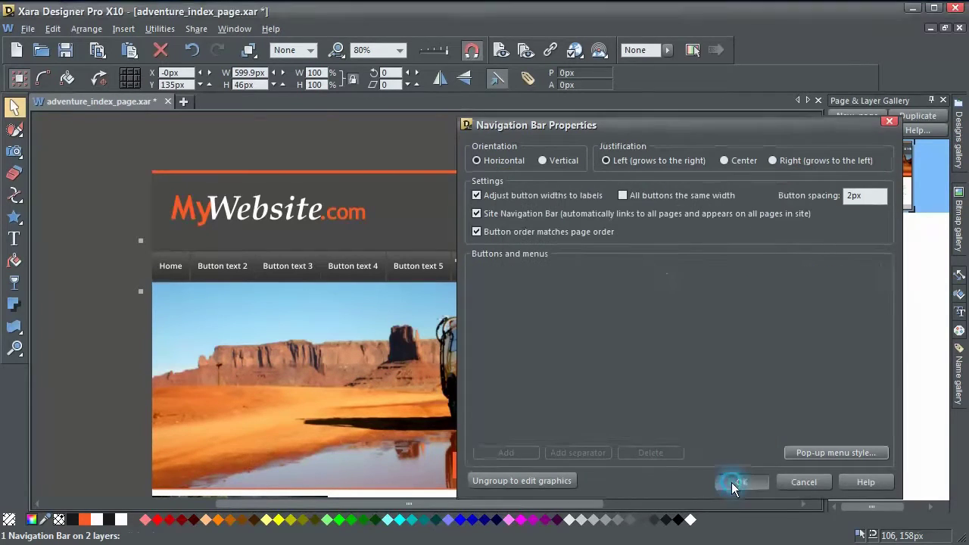
- Preview the pop-up menu of Button text 2 with its new colors and border, and close the preview
click(500, 51)
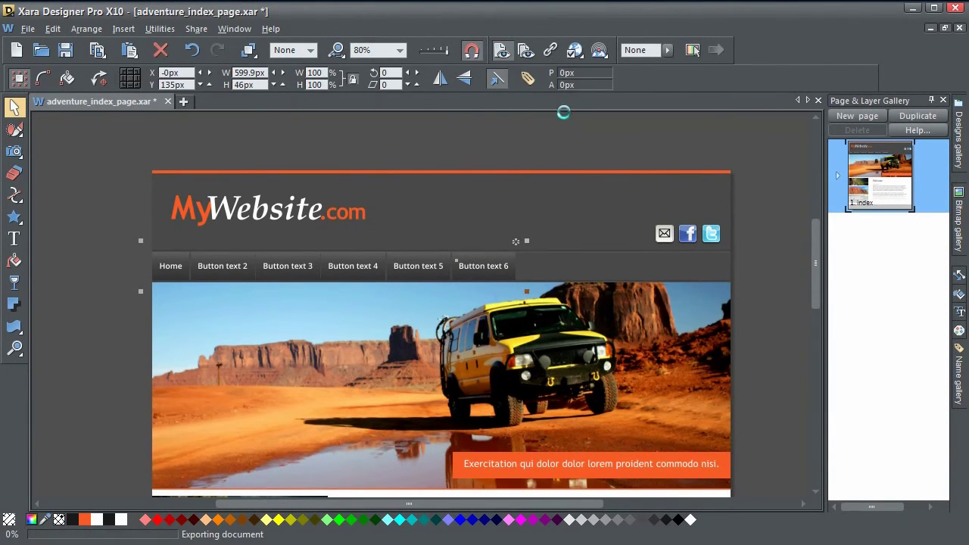
mouse_move(202, 238)
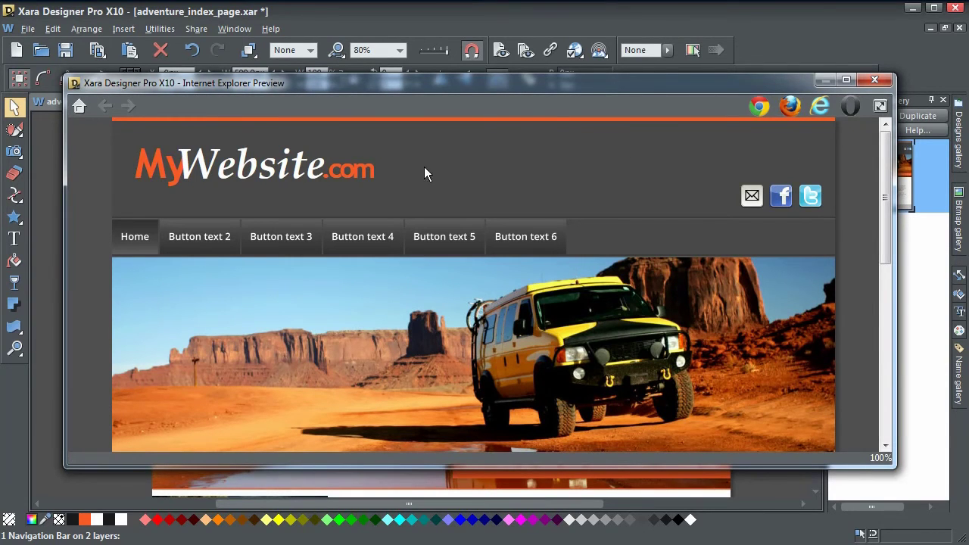
click(875, 80)
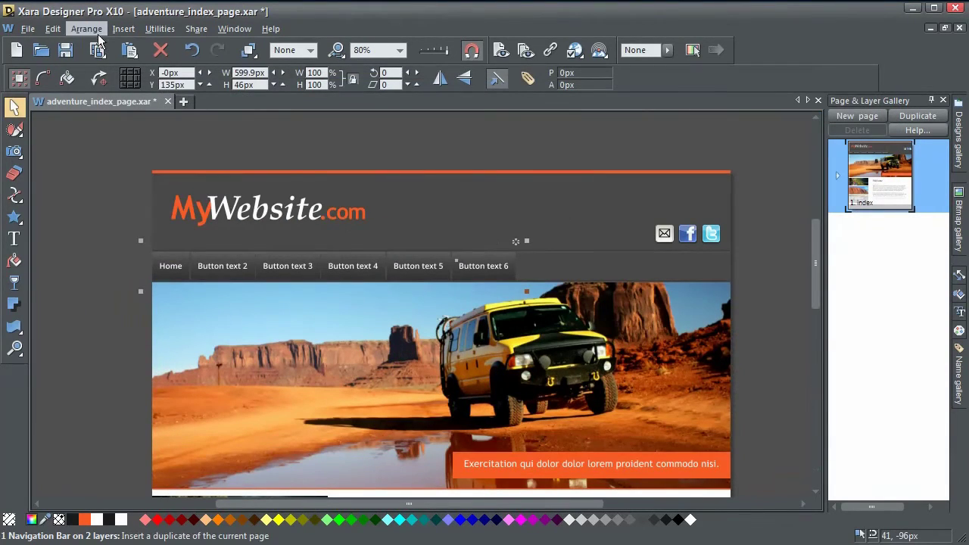
- Insert a leading space before the first menu item label of Button text 2, apply it and check it in the preview
double_click(229, 266)
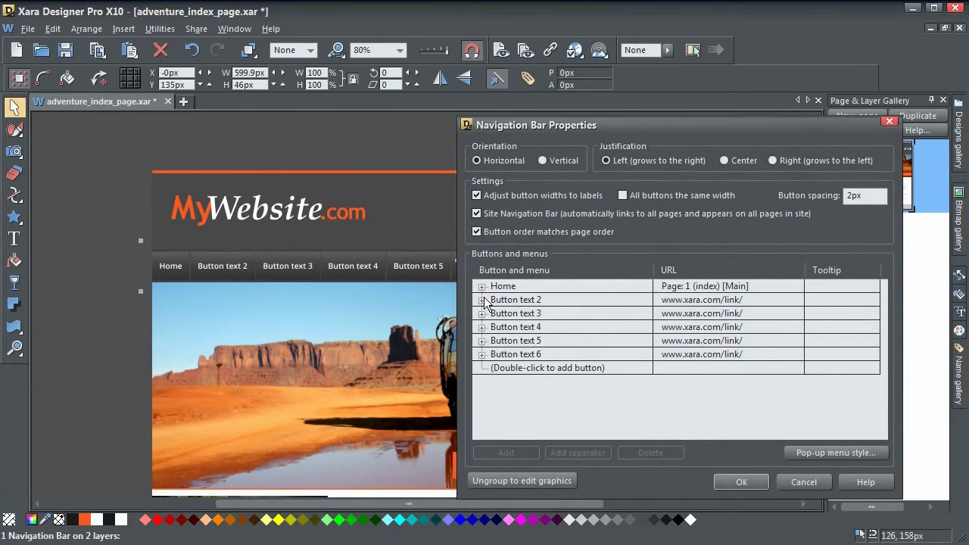
click(483, 301)
double_click(506, 313)
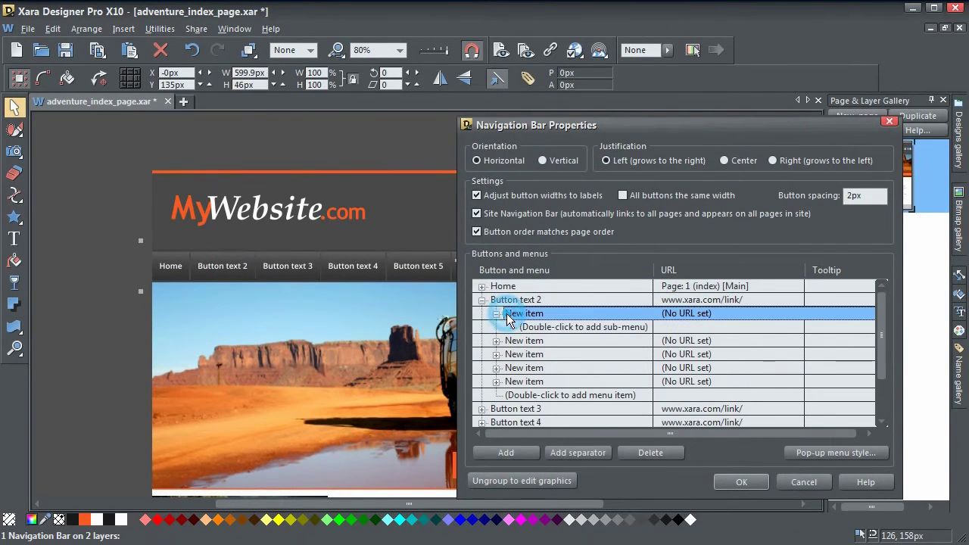
click(506, 313)
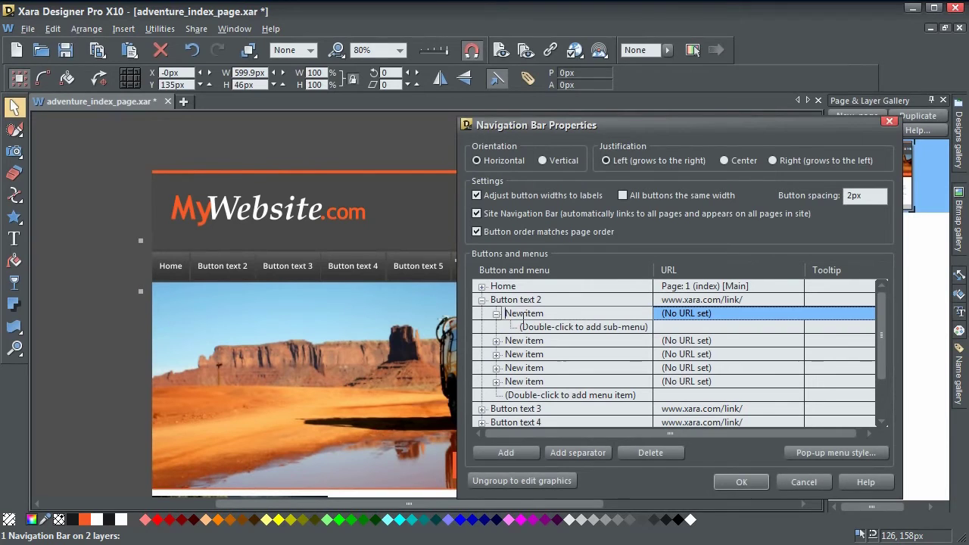
click(746, 482)
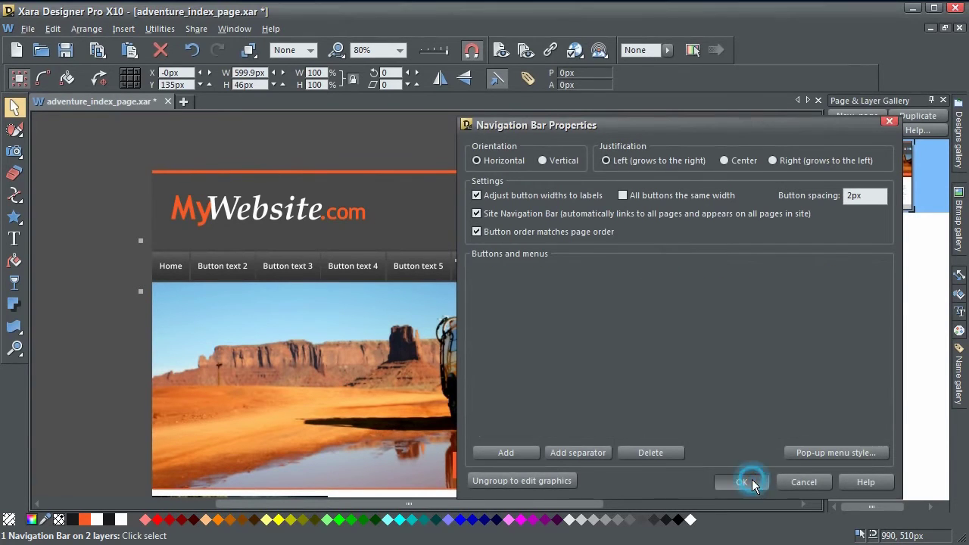
click(501, 50)
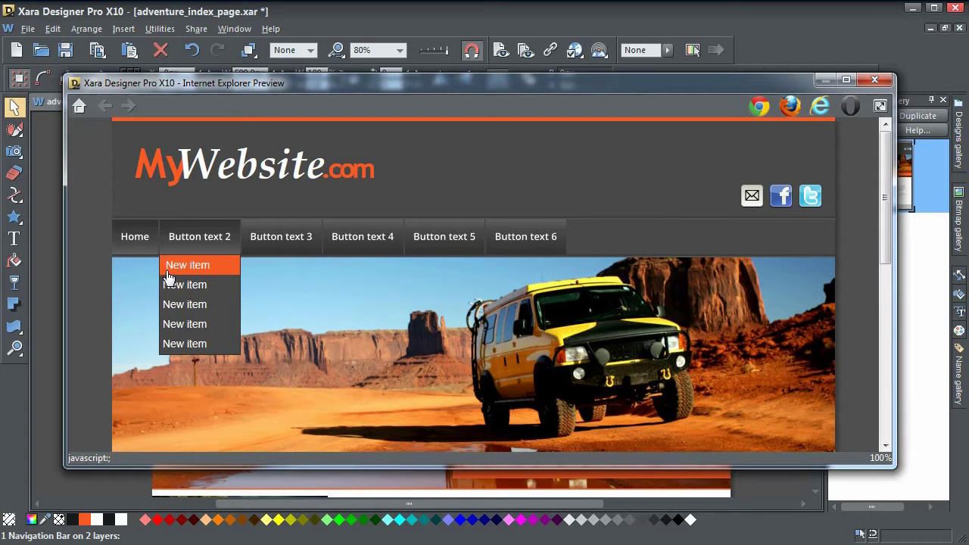
click(875, 81)
- Insert several leading spaces before the second menu item label of Button text 2, apply them and check the page preview
double_click(227, 266)
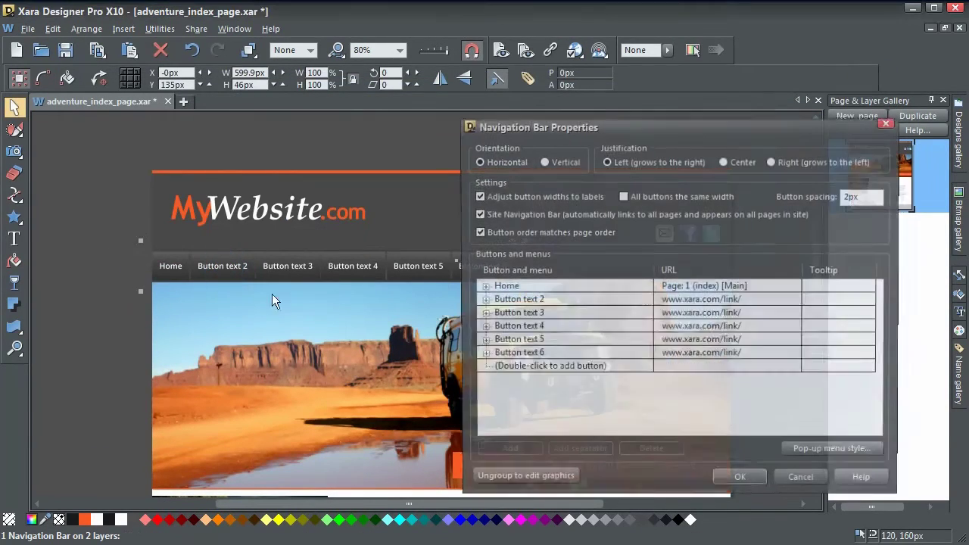
click(482, 300)
click(496, 328)
click(500, 327)
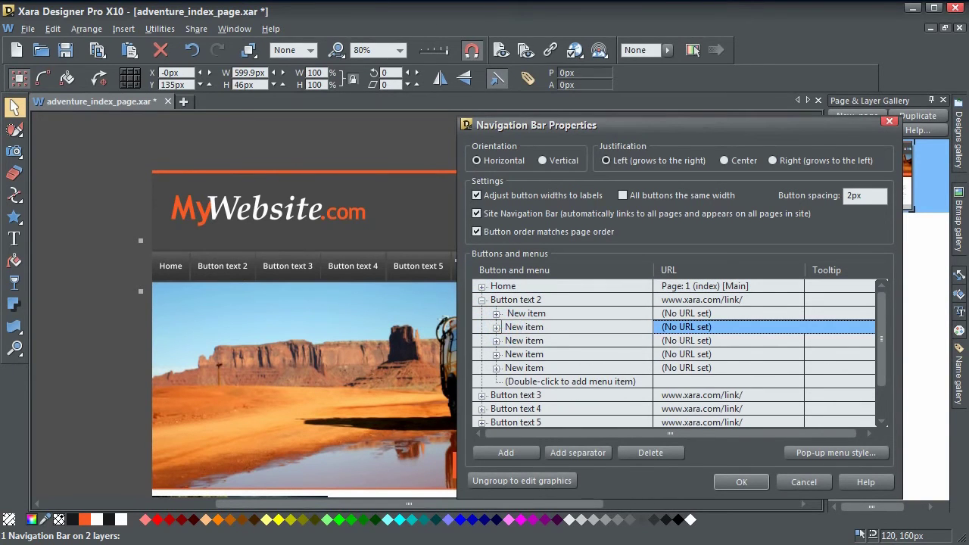
drag(530, 340, 519, 315)
click(741, 482)
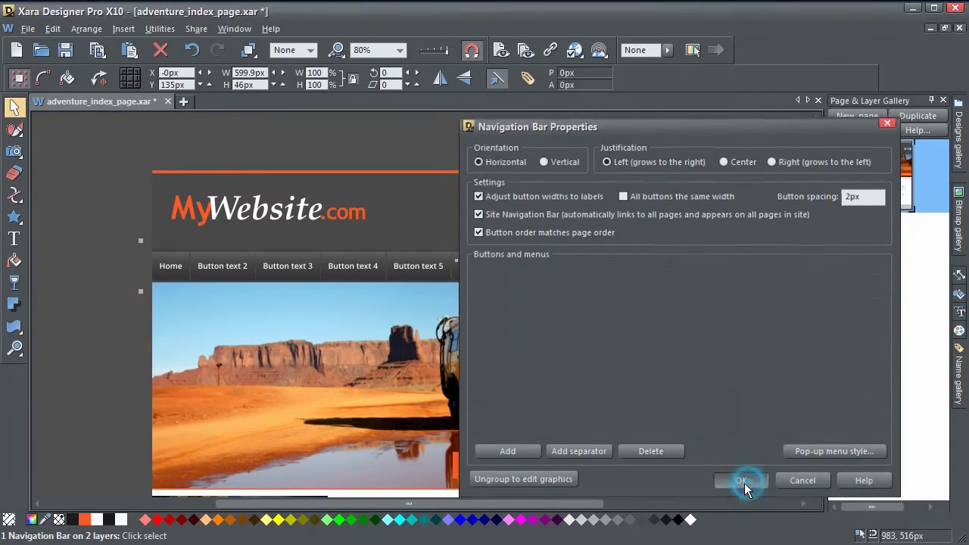
click(502, 50)
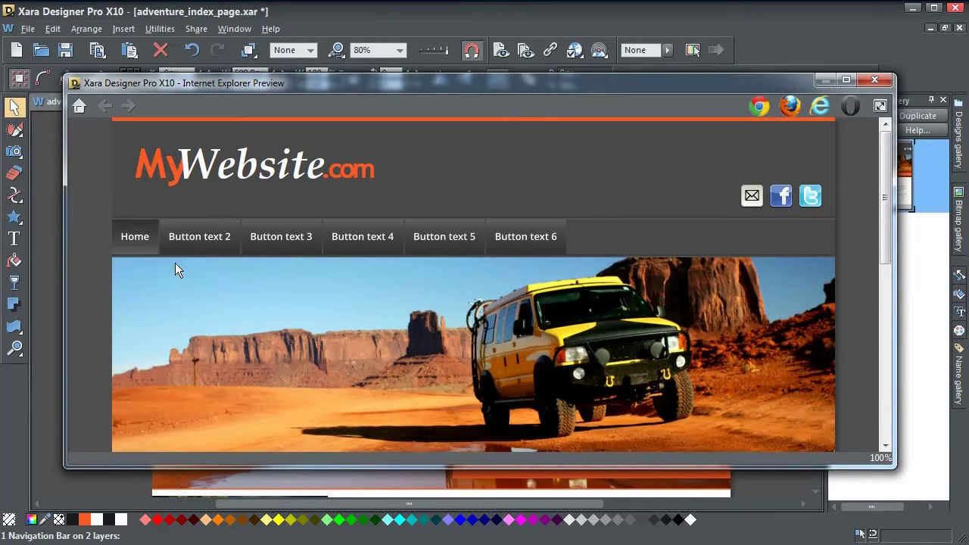
mouse_move(173, 266)
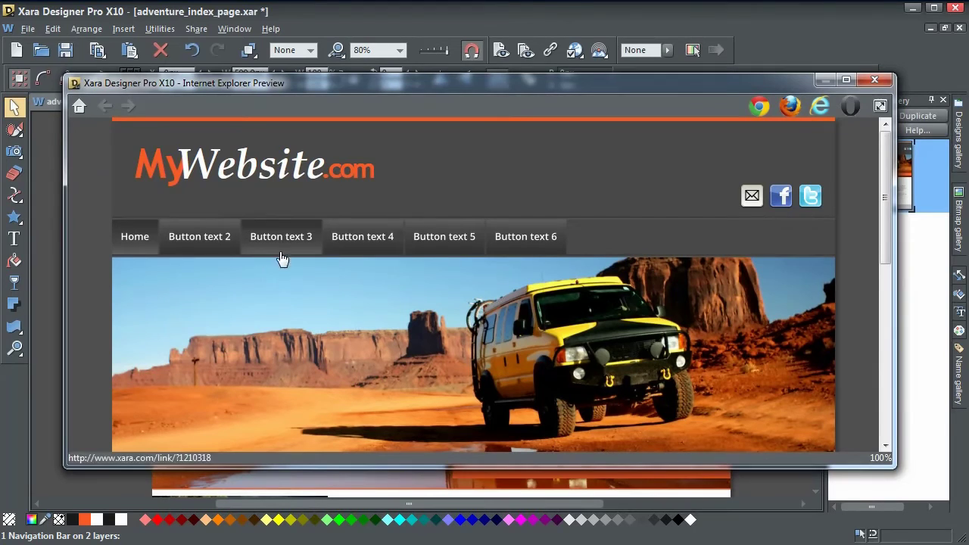
click(876, 82)
- Remove the leading spaces from the first two menu item labels of Button text 2 and collapse both items
click(224, 274)
double_click(224, 273)
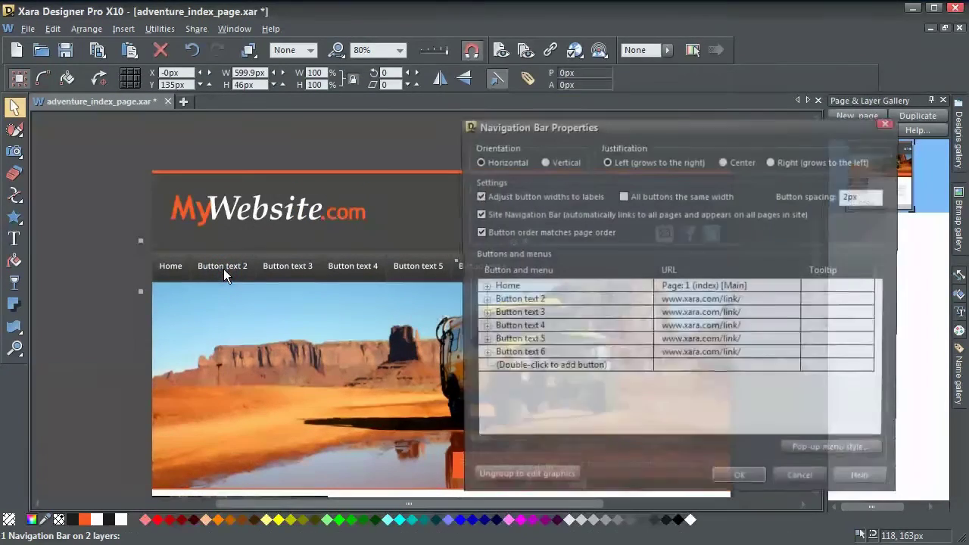
click(482, 301)
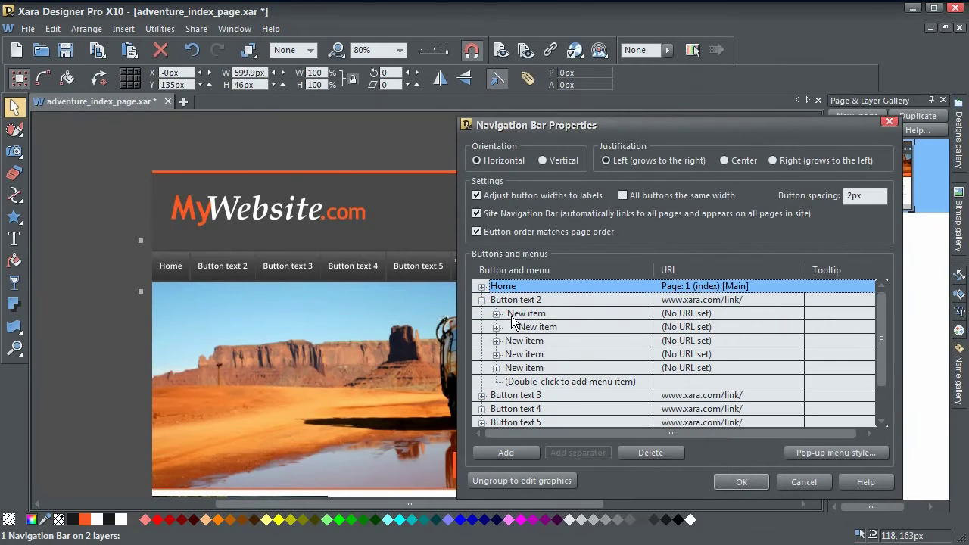
double_click(508, 314)
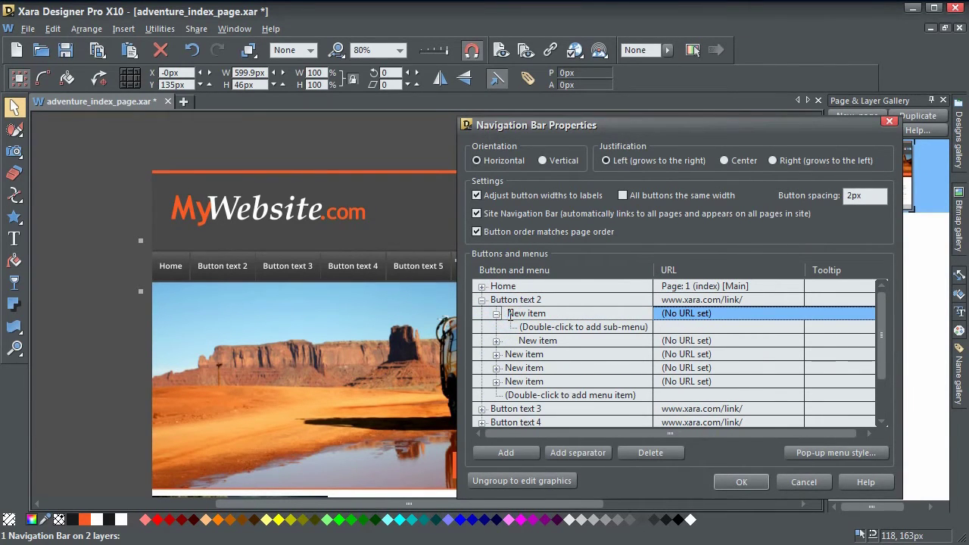
click(522, 342)
double_click(523, 341)
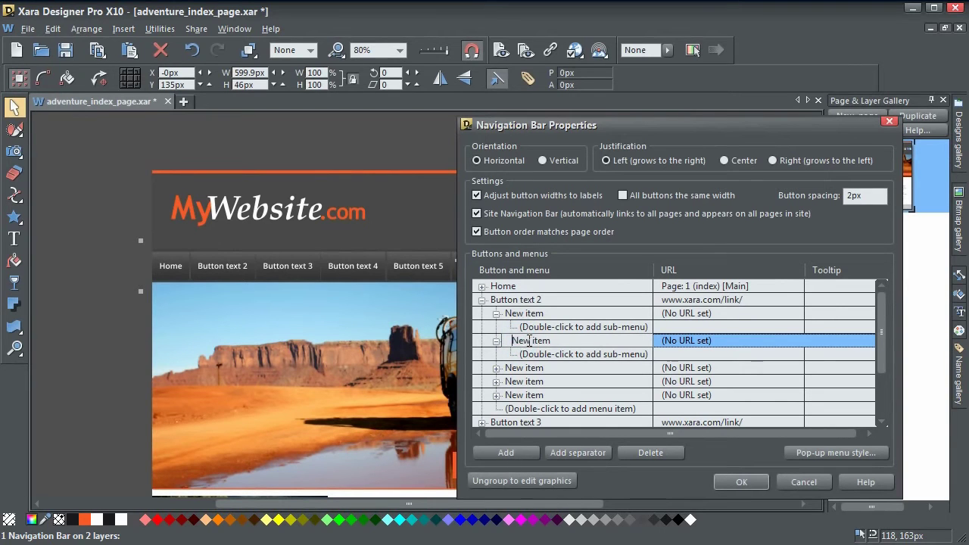
click(524, 370)
click(523, 313)
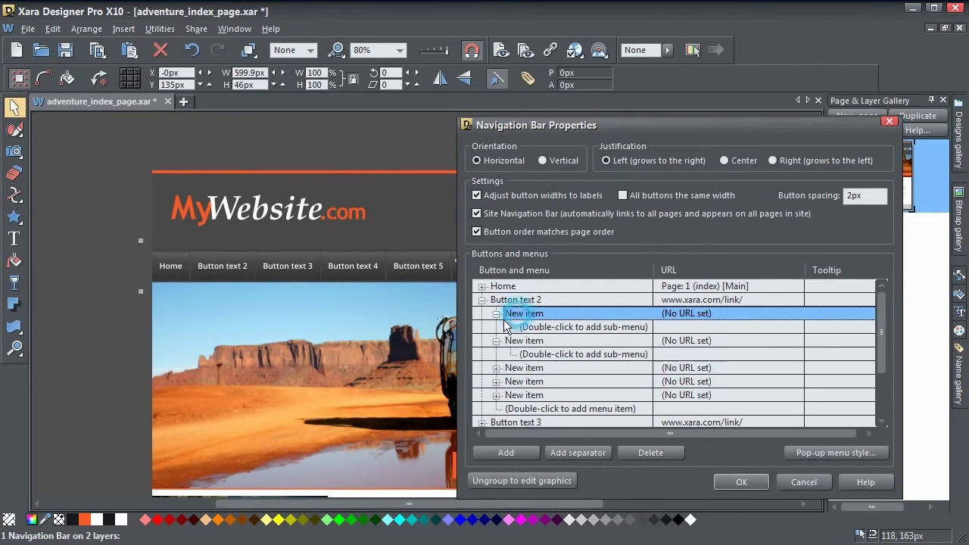
click(496, 313)
click(496, 327)
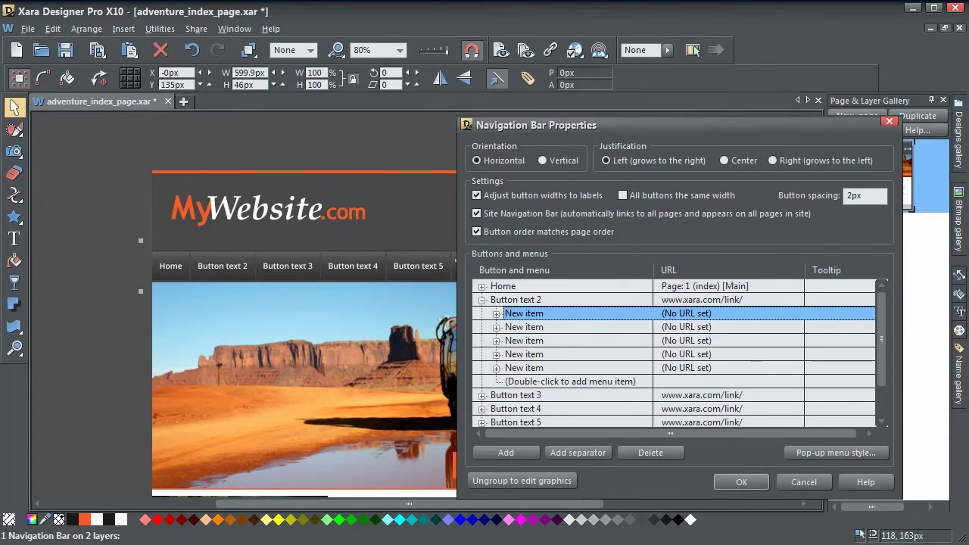
- Switch to Character Map and examine individual Arial characters alongside the navigation bar settings
drag(710, 216, 658, 171)
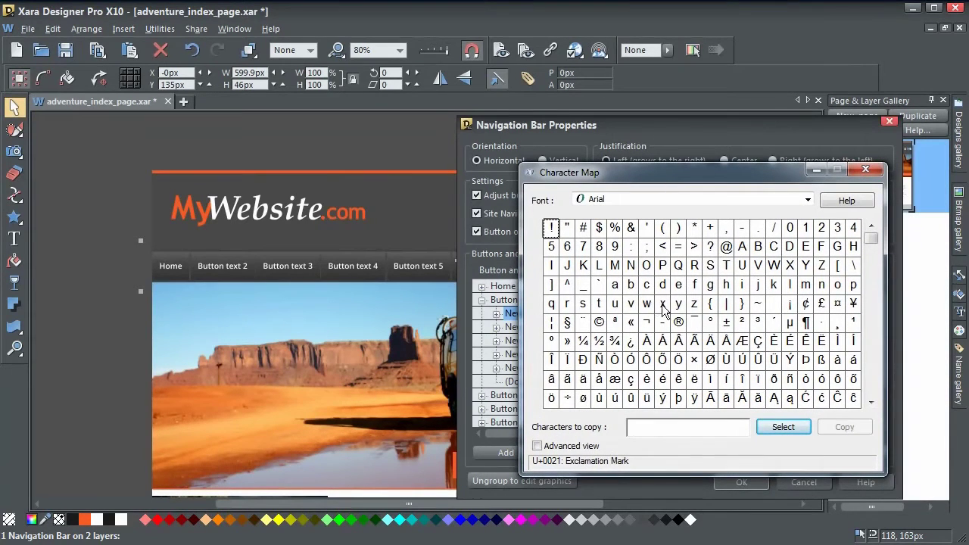
drag(649, 309, 651, 314)
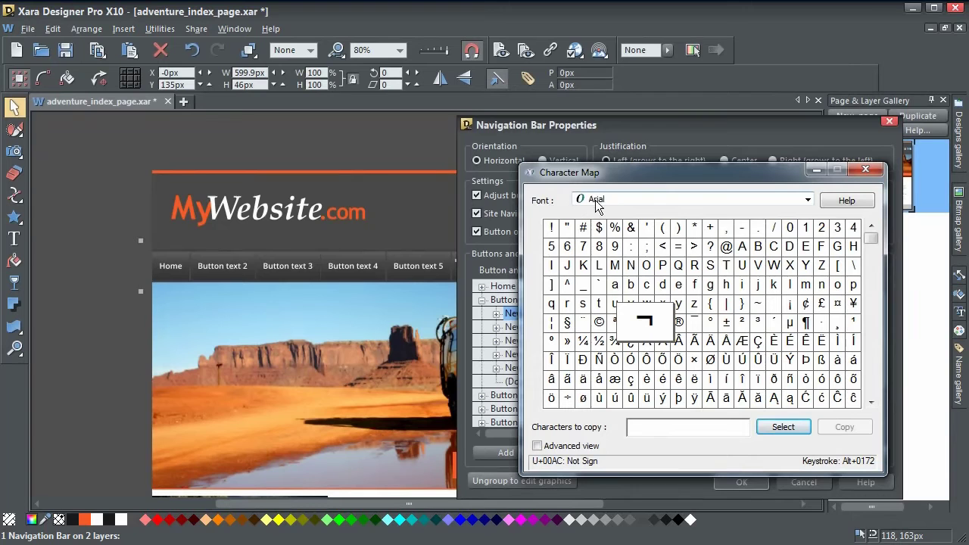
drag(679, 174, 681, 162)
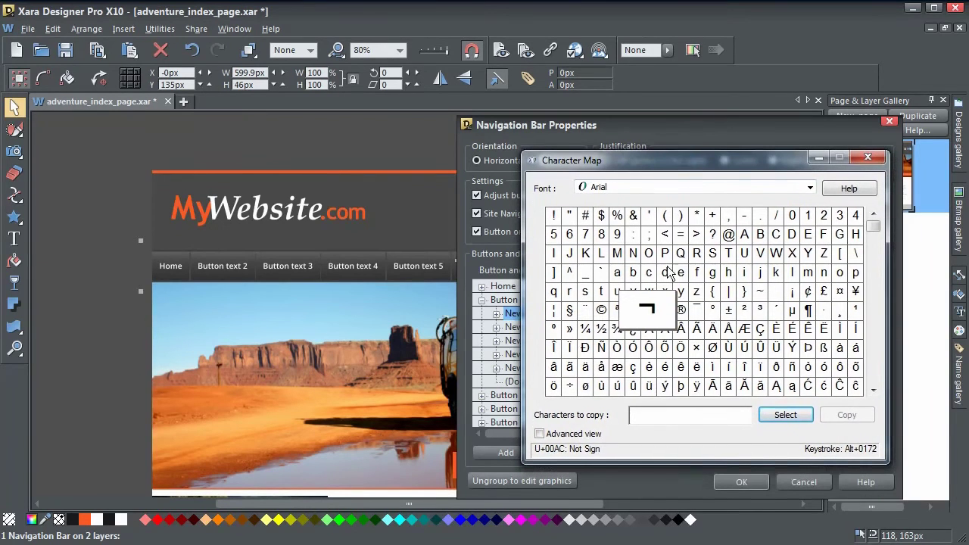
click(616, 349)
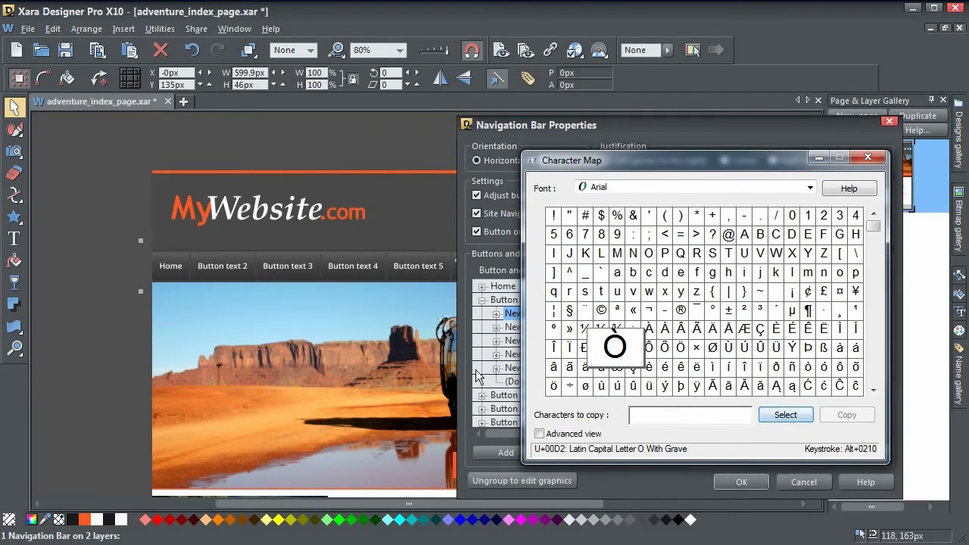
drag(621, 160, 693, 162)
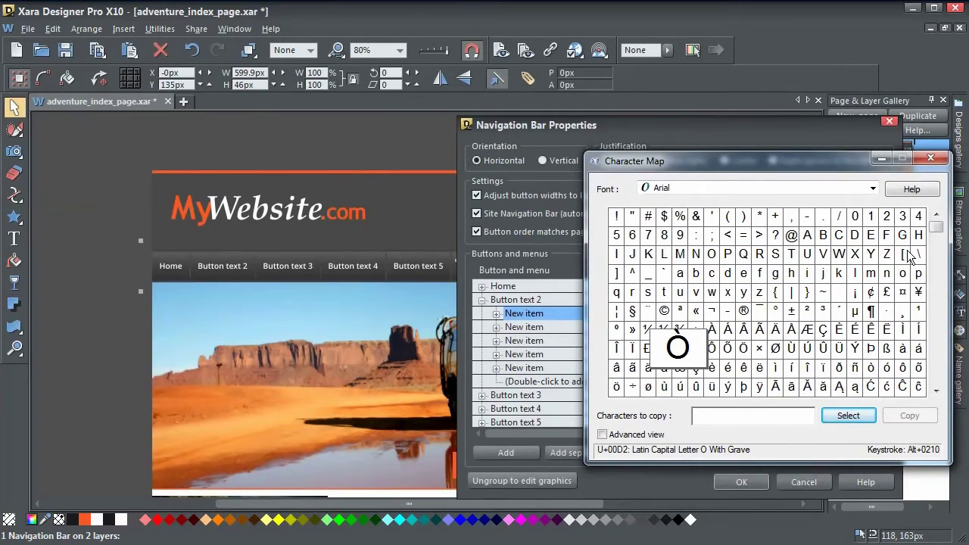
drag(804, 168, 754, 146)
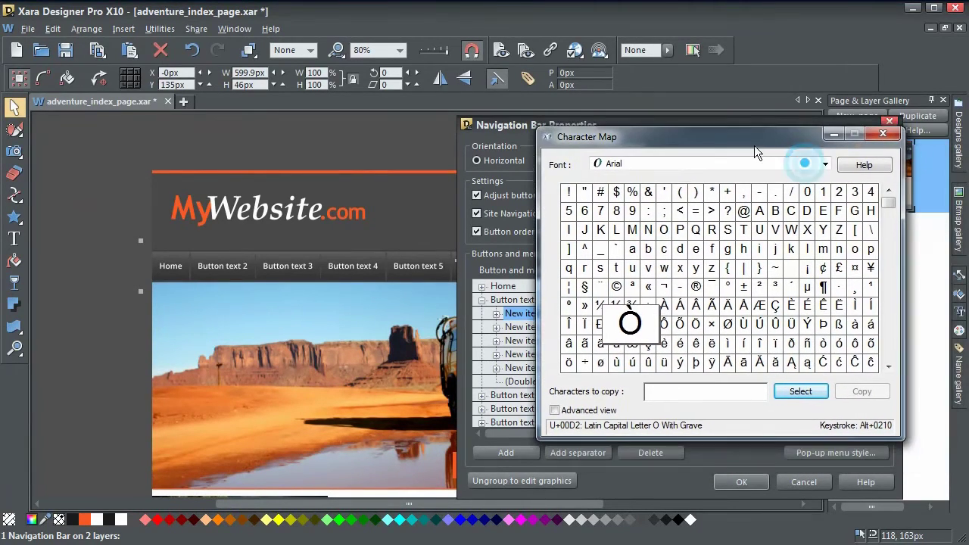
- Enable the advanced view in Character Map and group the Arial characters by Unicode Subrange
click(556, 411)
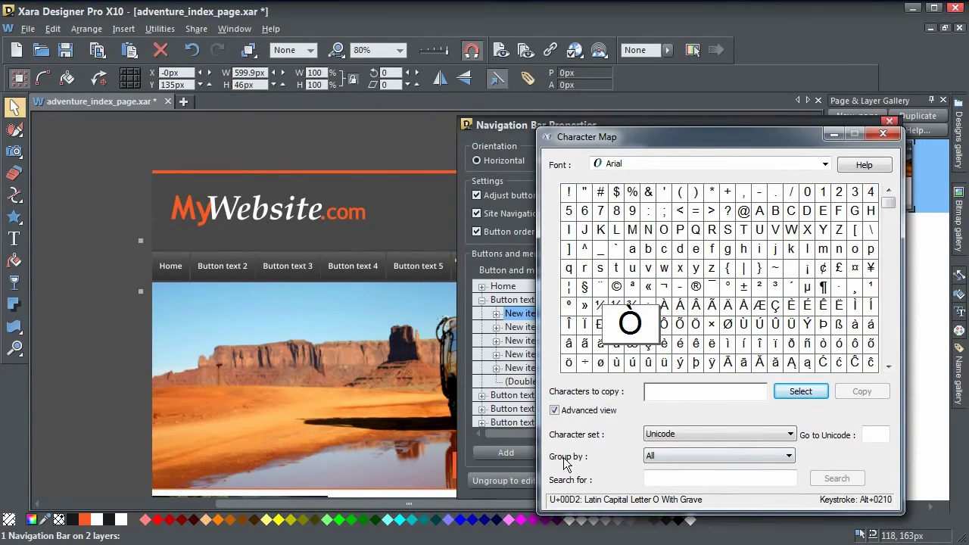
click(650, 457)
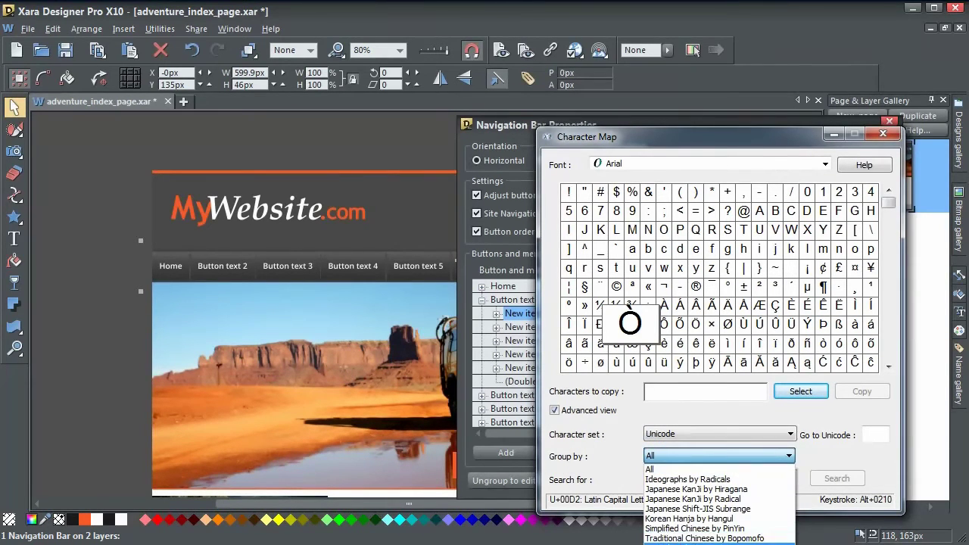
click(733, 138)
drag(700, 137, 670, 74)
click(654, 393)
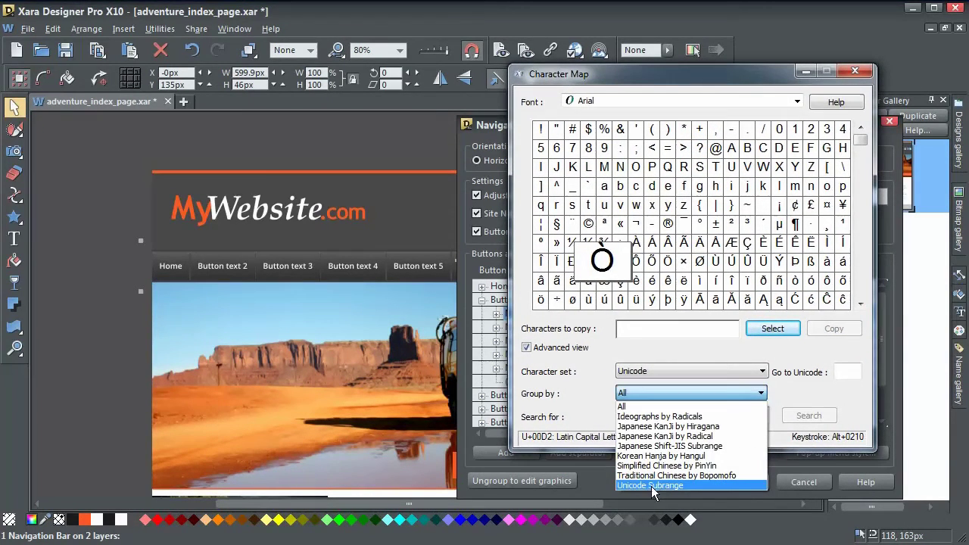
click(653, 485)
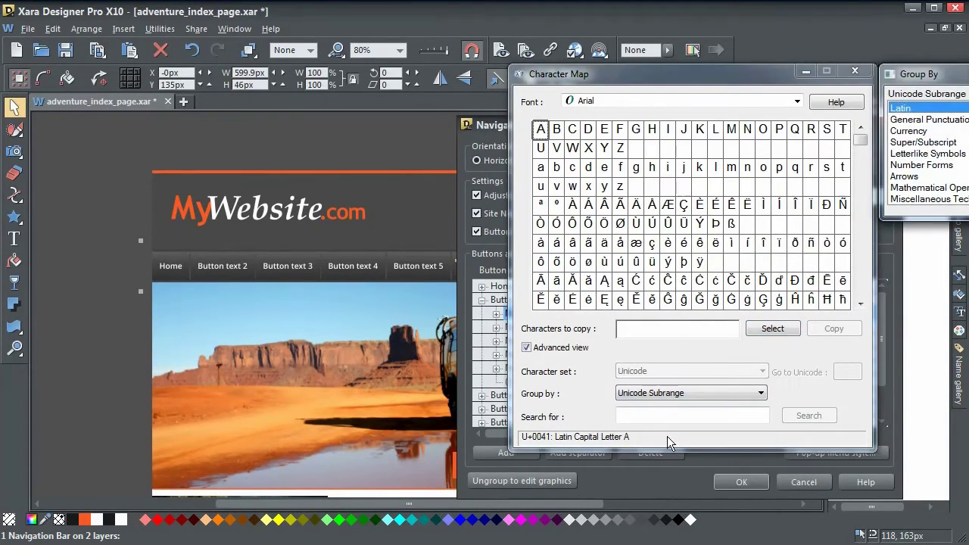
- Browse the Arial character subranges, including General Punctuation, Currency, Number Forms and Arrows, for a symbol to use
drag(724, 77, 635, 90)
drag(905, 80, 822, 106)
click(828, 147)
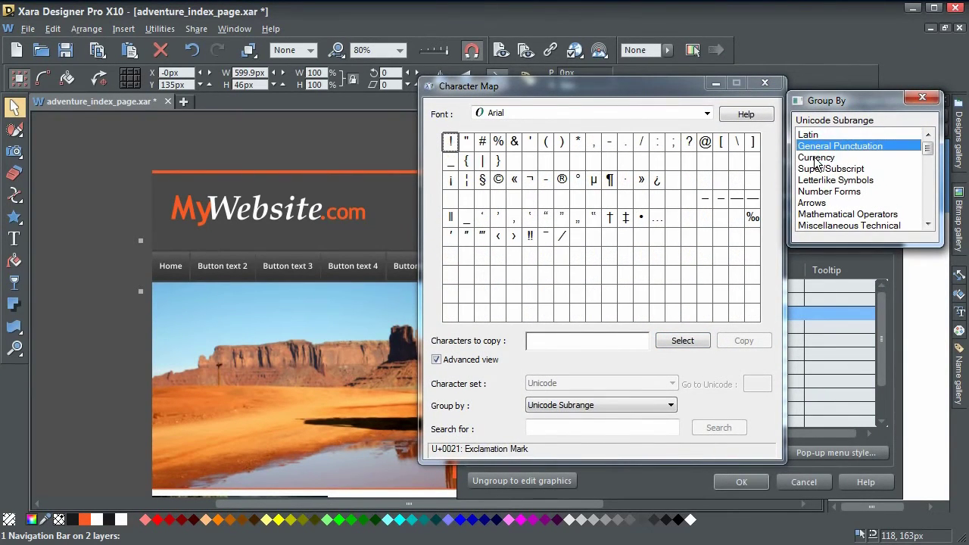
click(819, 157)
click(819, 170)
click(829, 192)
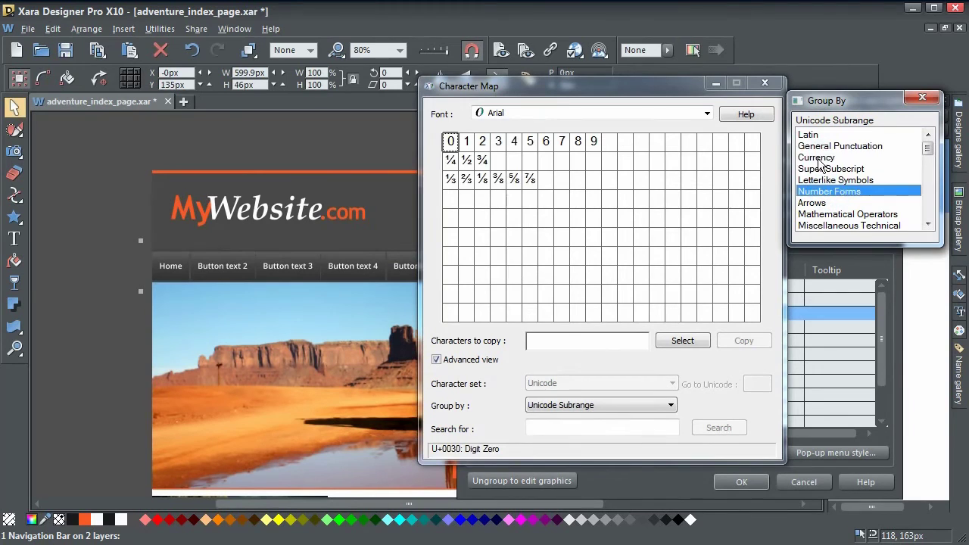
click(817, 158)
click(558, 145)
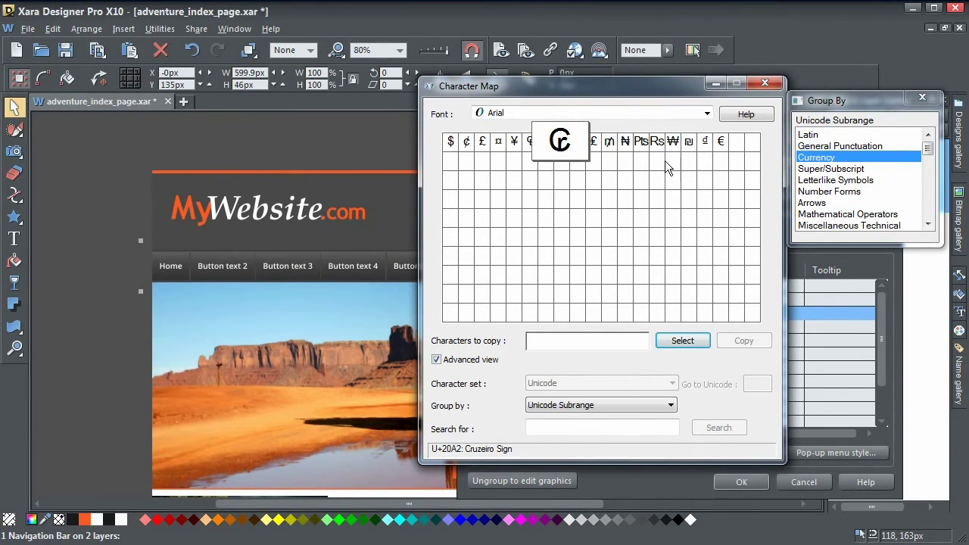
click(704, 141)
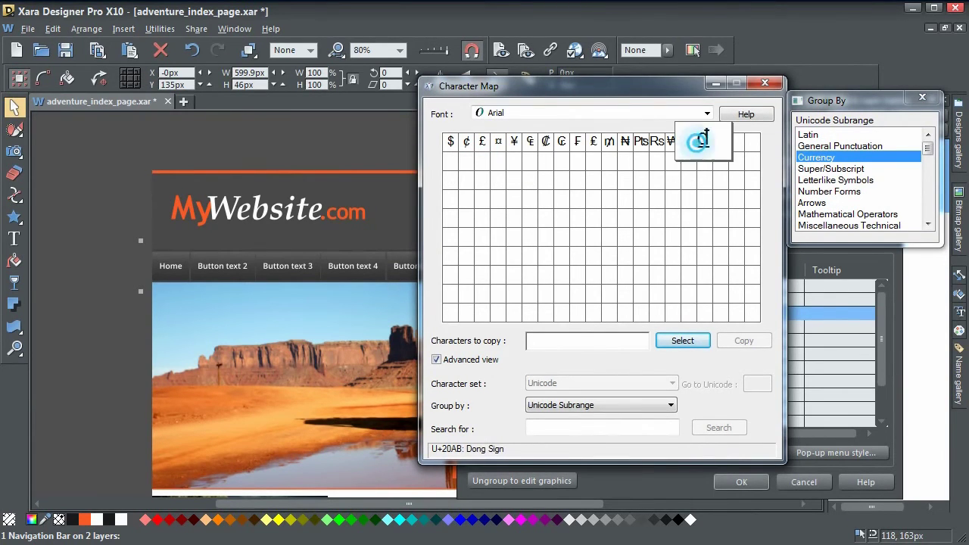
click(859, 148)
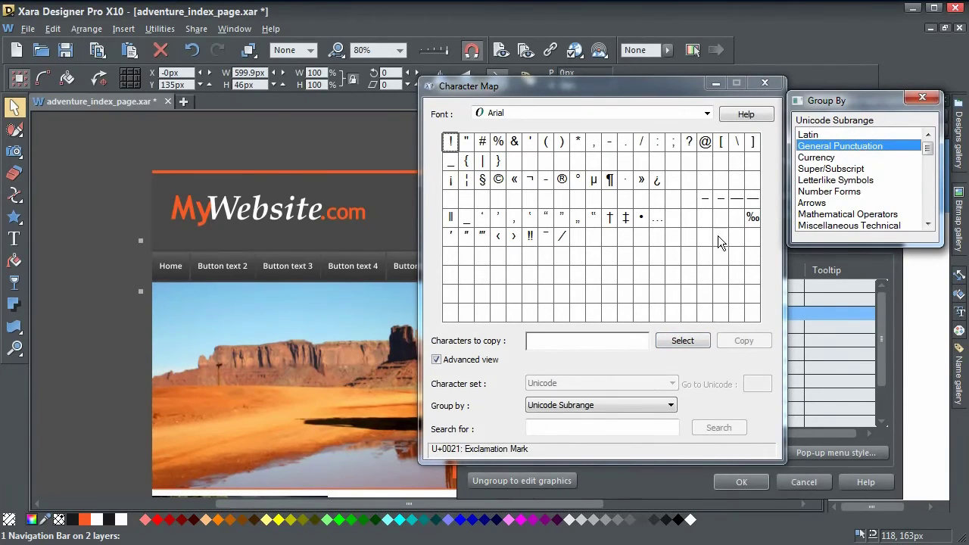
click(822, 204)
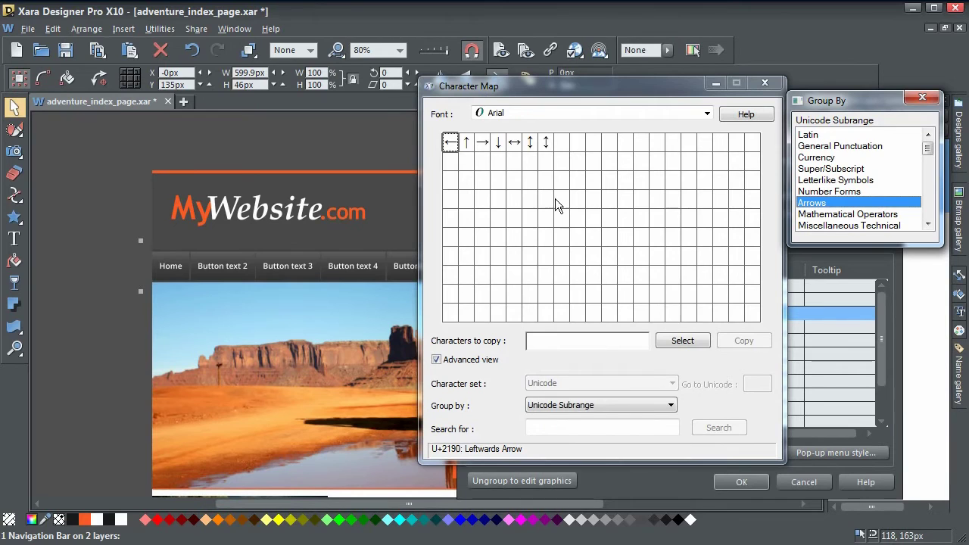
- Copy the Rightwards Arrow character from the Arial Arrows subrange
click(489, 142)
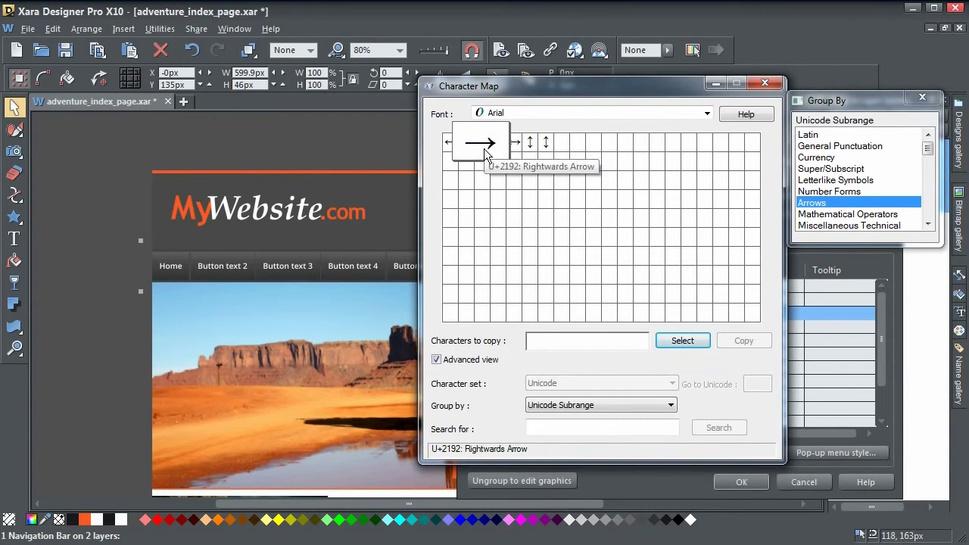
click(678, 341)
click(743, 340)
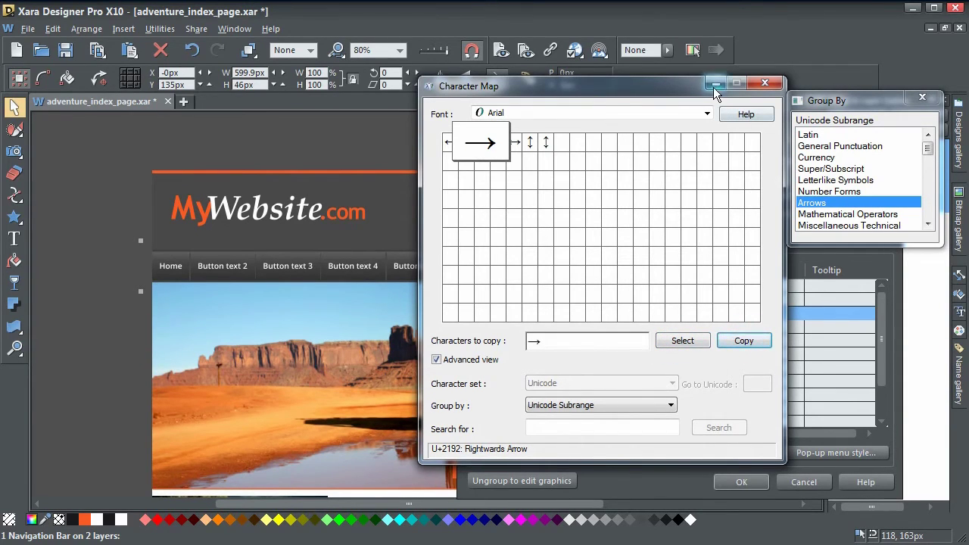
- Paste the arrow in front of the first two menu item labels of Button text 2 and preview the pop-up menu
drag(652, 92, 968, 312)
click(557, 134)
drag(575, 129, 547, 129)
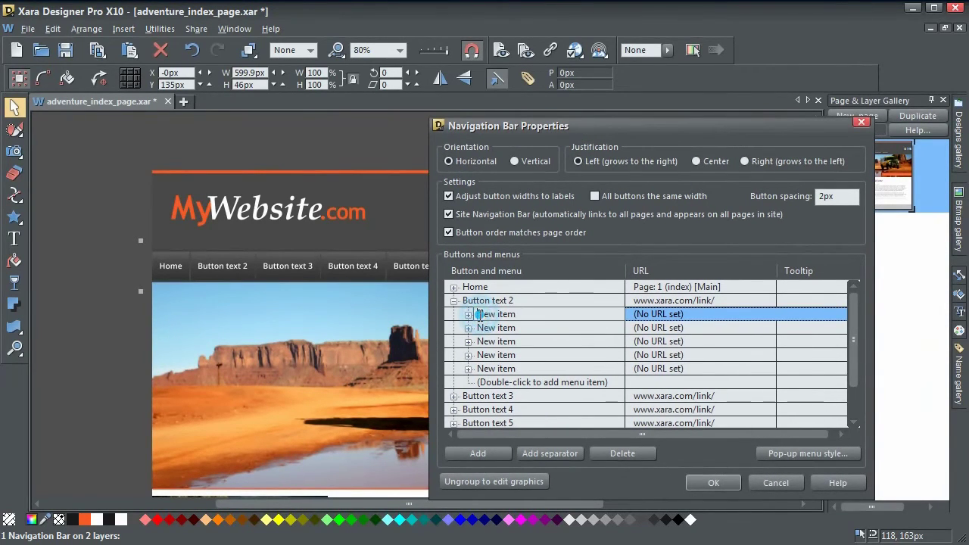
key(ctrl+v)
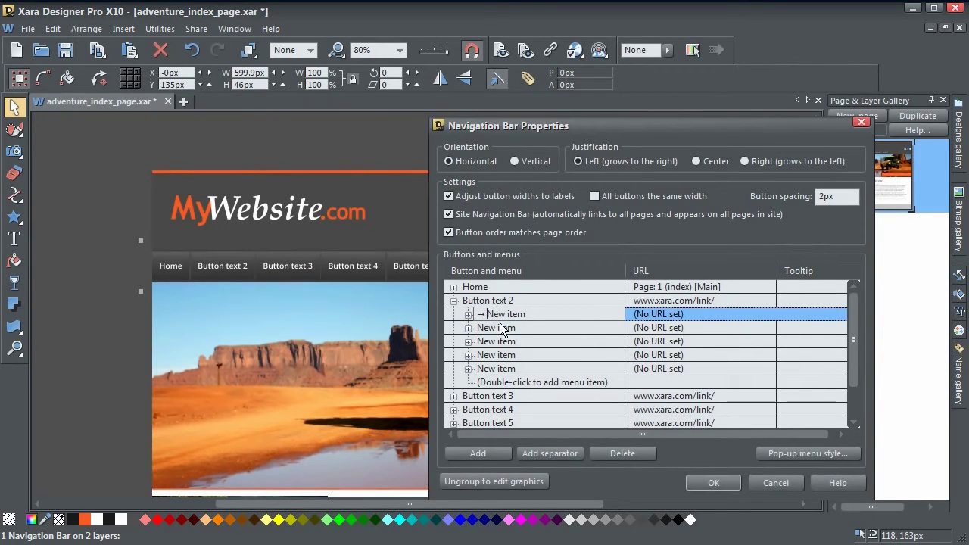
double_click(480, 328)
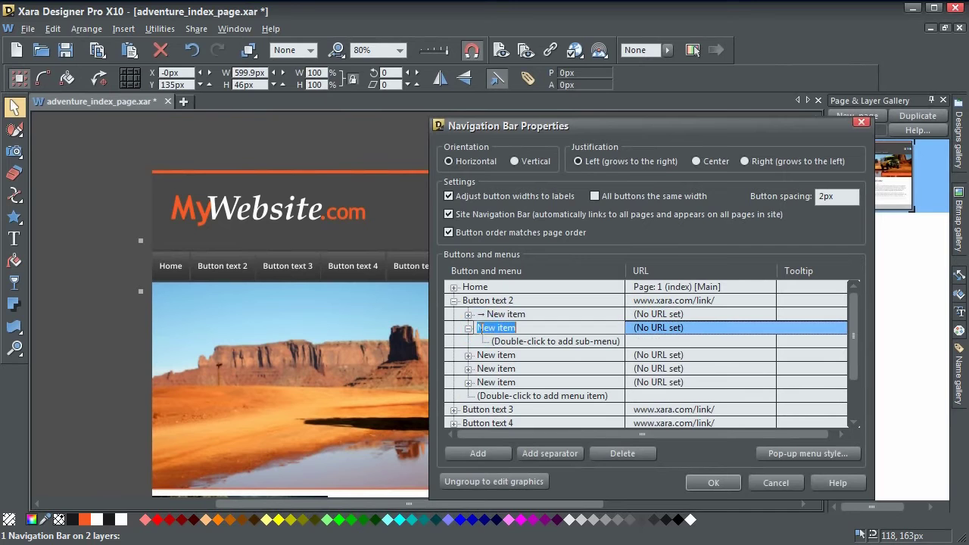
key(ctrl+v)
click(513, 341)
click(710, 480)
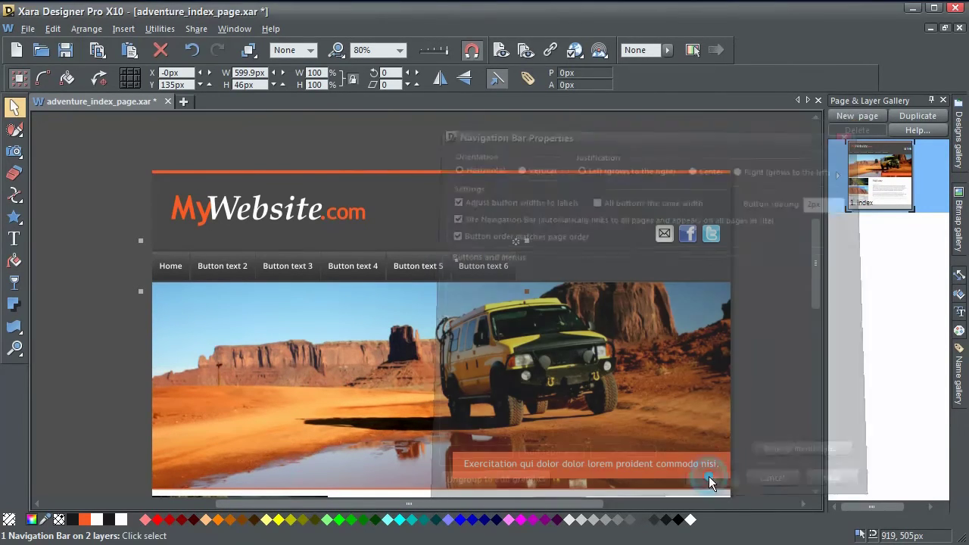
click(501, 50)
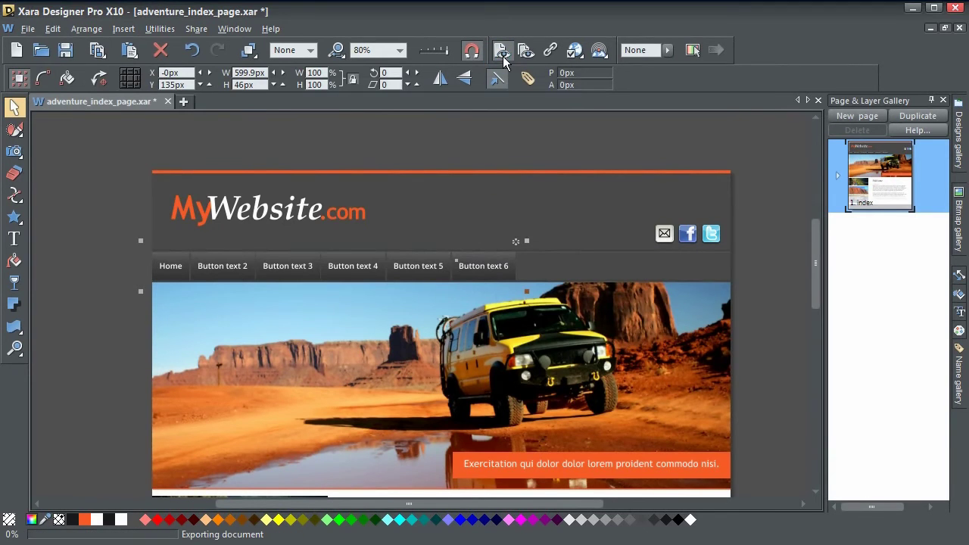
mouse_move(240, 237)
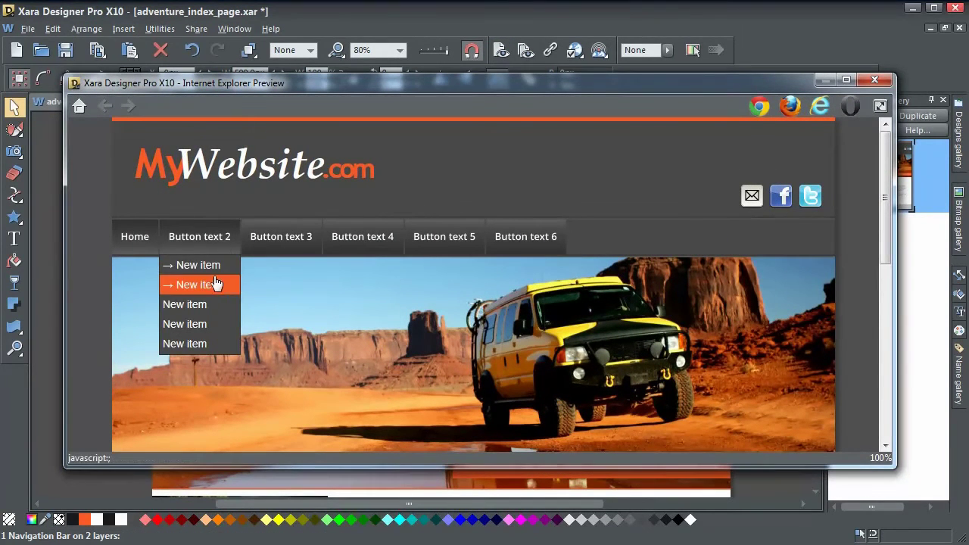
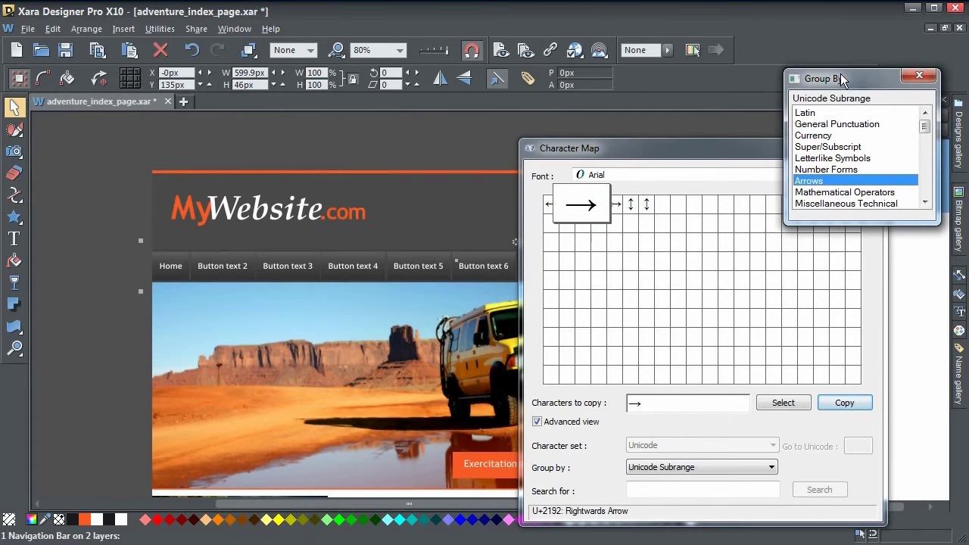
- Switch to Character Map and search the Arrows subrange for "no-break"
click(667, 206)
click(640, 490)
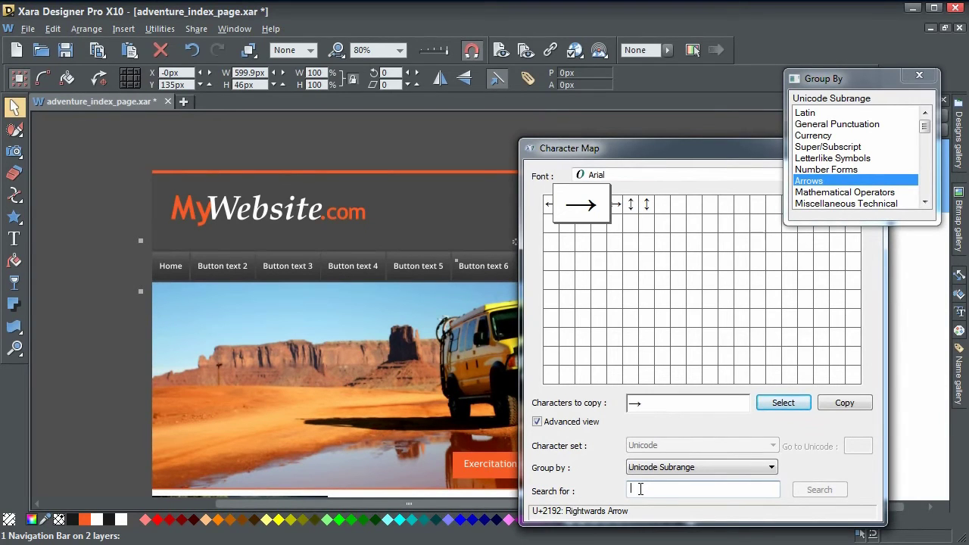
text(no-break)
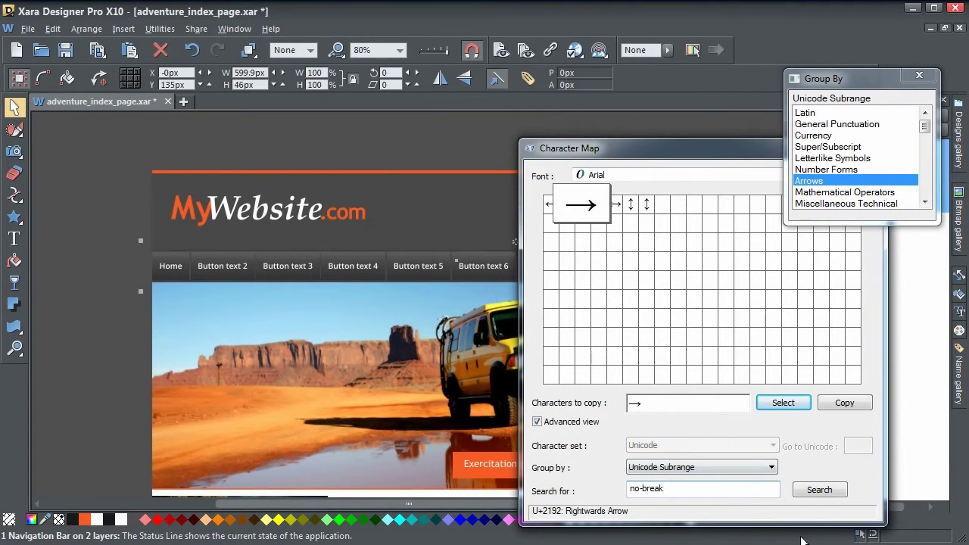
click(826, 493)
click(651, 490)
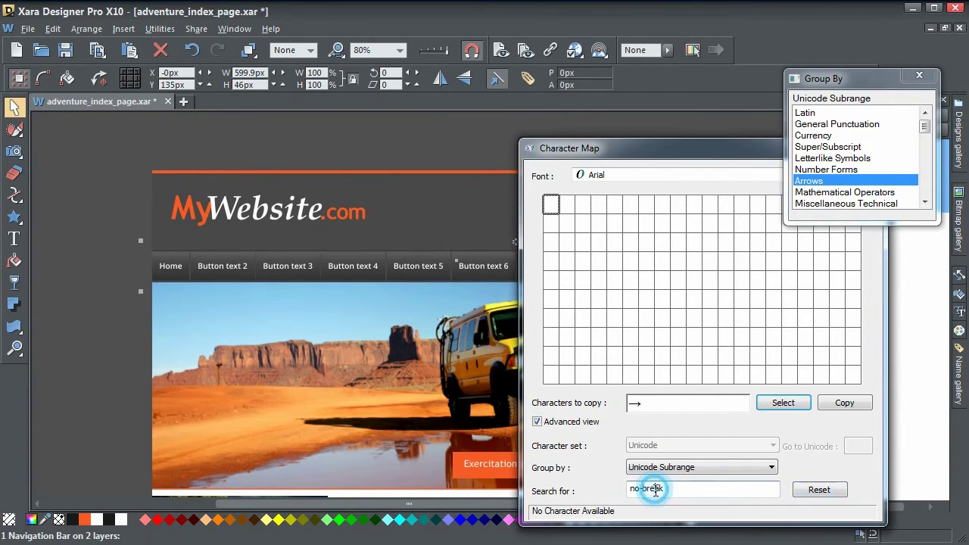
- Clear the arrow from the characters to copy and empty the search text in Character Map
double_click(655, 409)
key(Delete)
drag(671, 488, 589, 493)
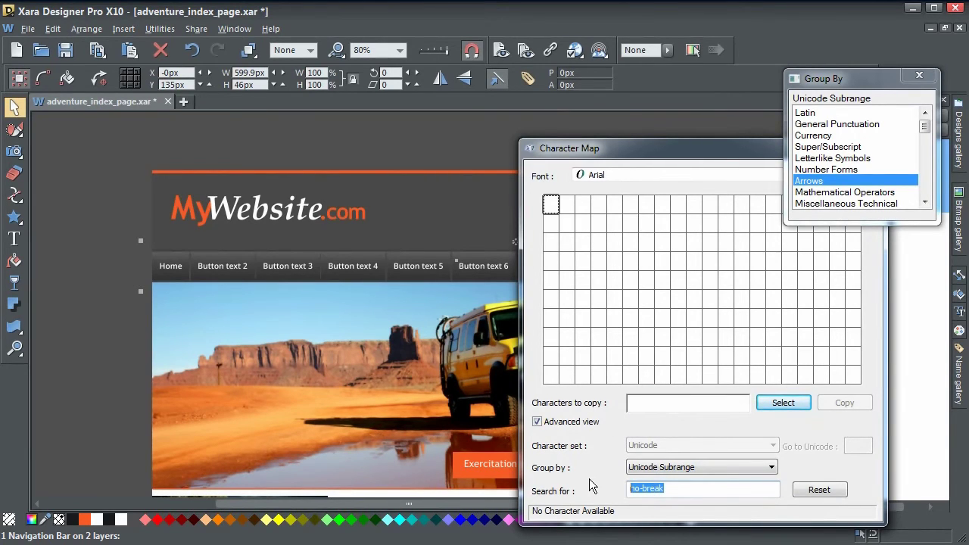
text(bre)
key(BackSpace)
key(BackSpace)
key(BackSpace)
key(BackSpace)
key(BackSpace)
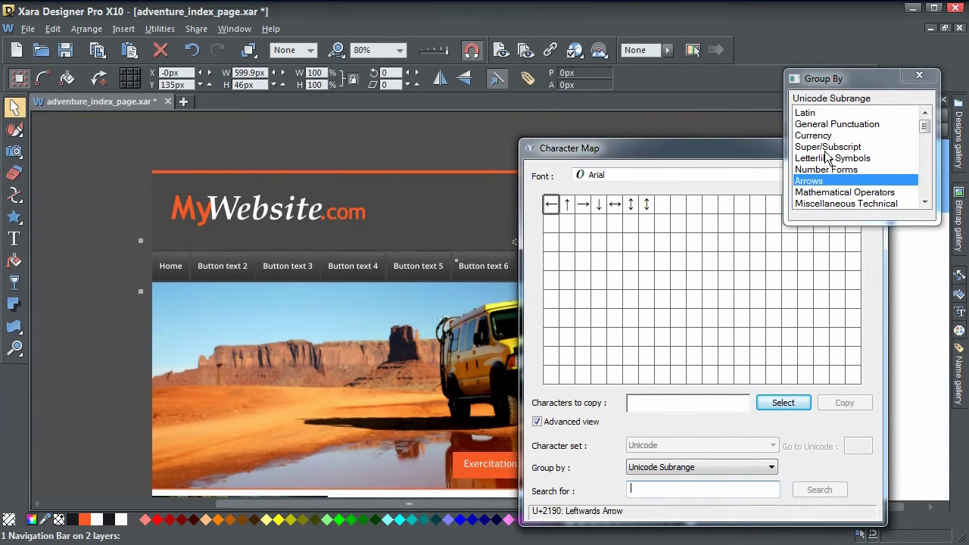
- Set the character grouping to All and search the Arial characters for "no-break"
click(925, 126)
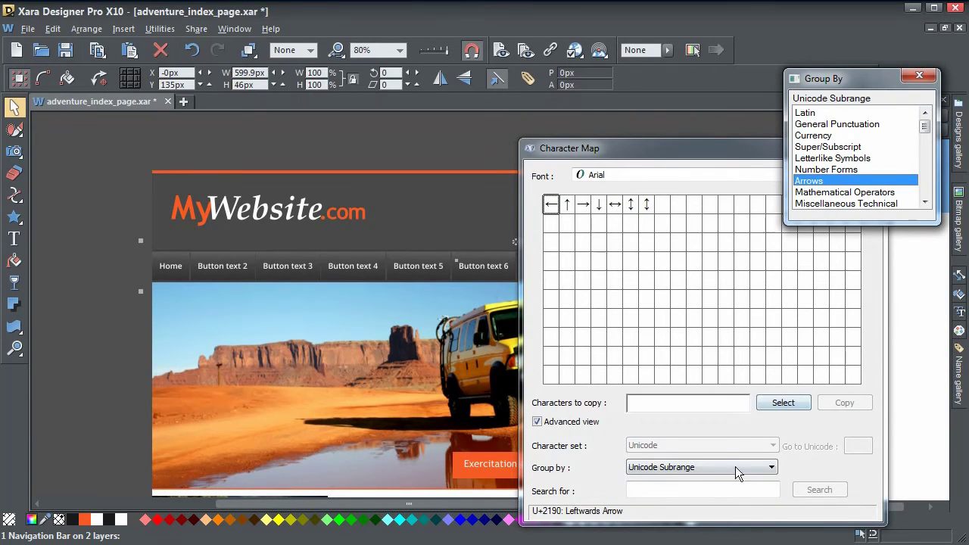
click(680, 468)
click(658, 480)
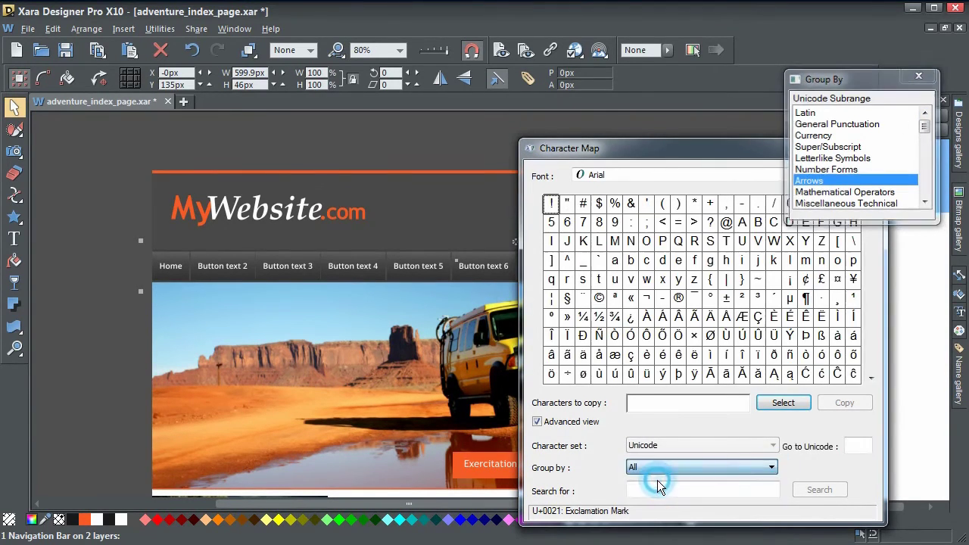
click(649, 487)
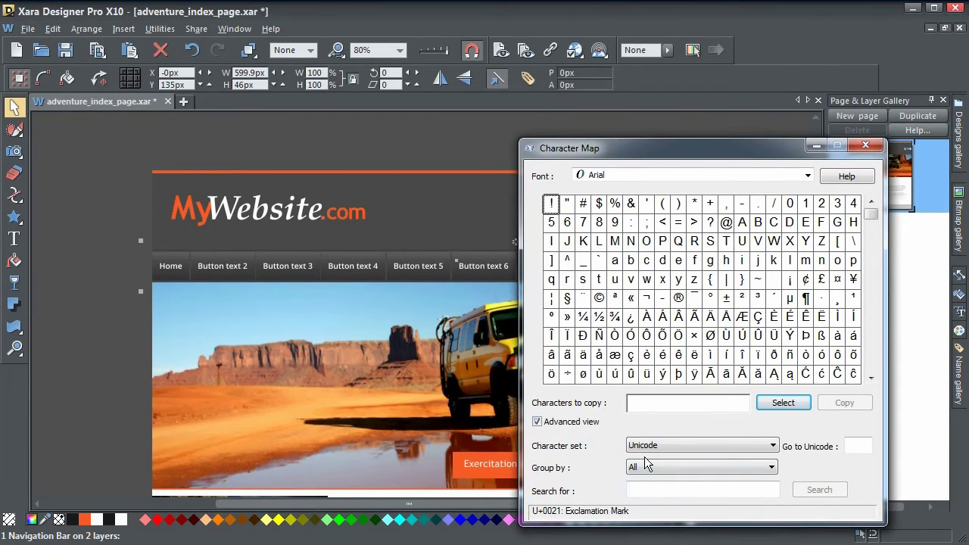
text(no-break)
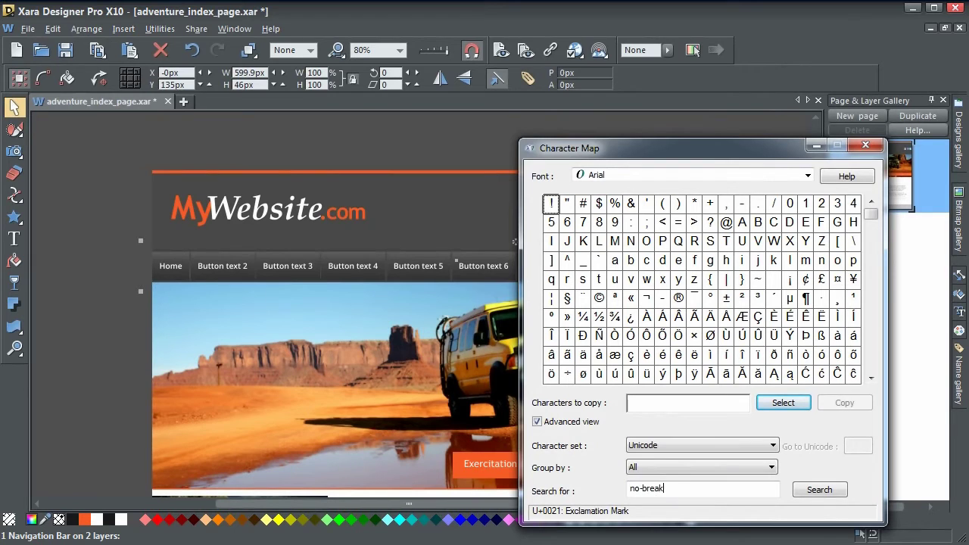
click(820, 496)
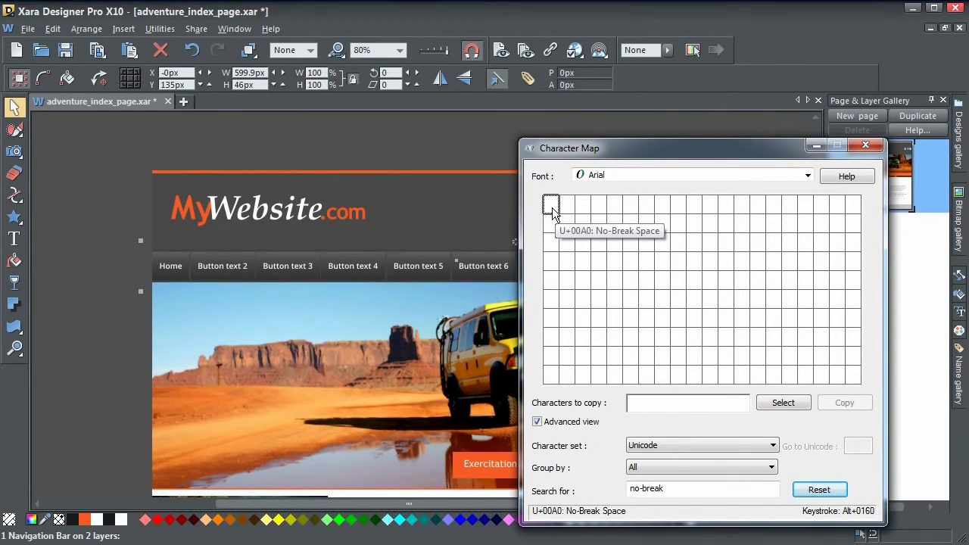
- Copy the No-Break Space character and minimize Character Map
click(774, 403)
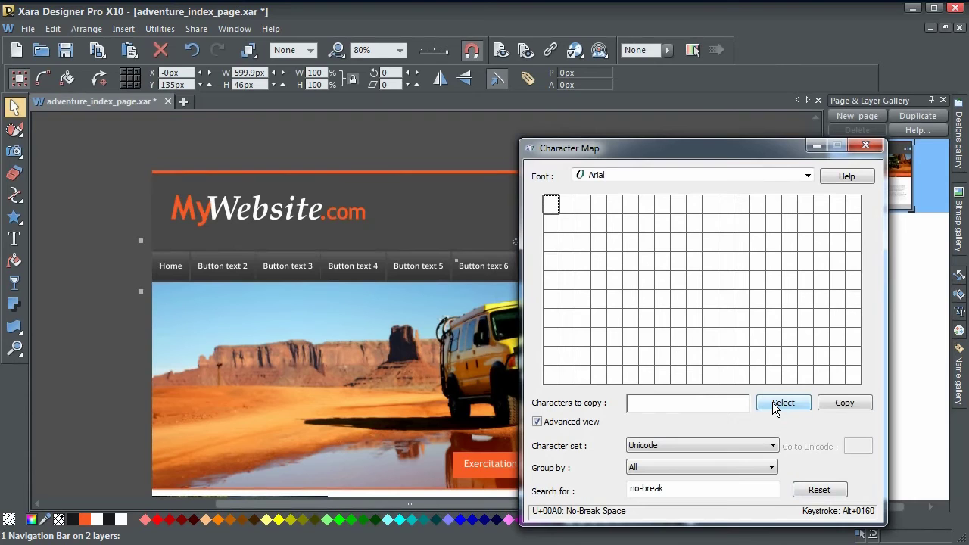
click(844, 404)
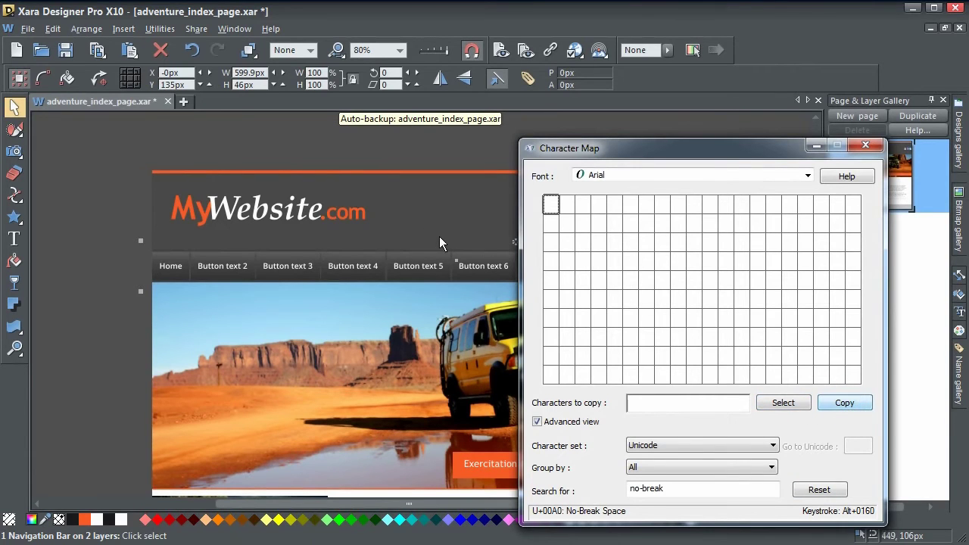
click(810, 146)
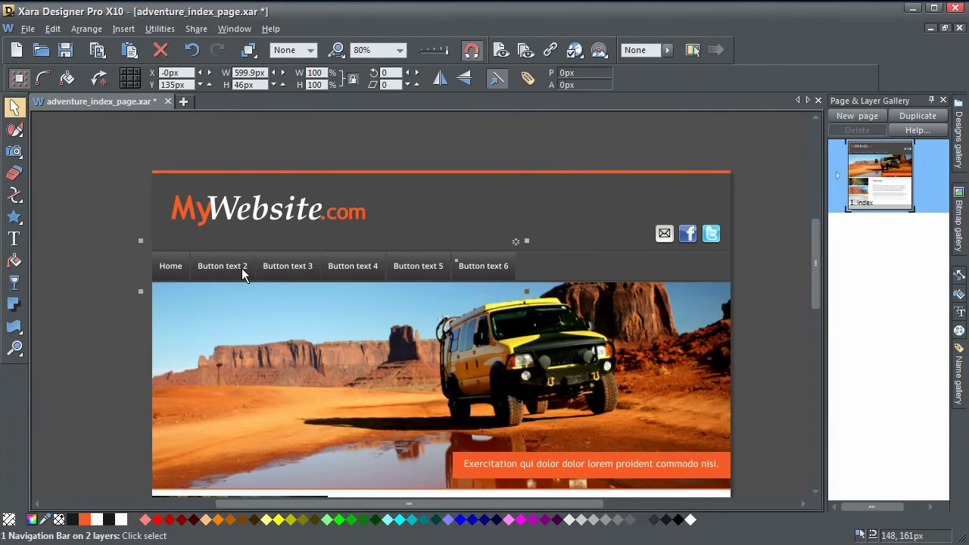
- Indent the third and fourth menu item labels of Button text 2 by pasting no-break spaces in front of them
double_click(239, 268)
click(455, 301)
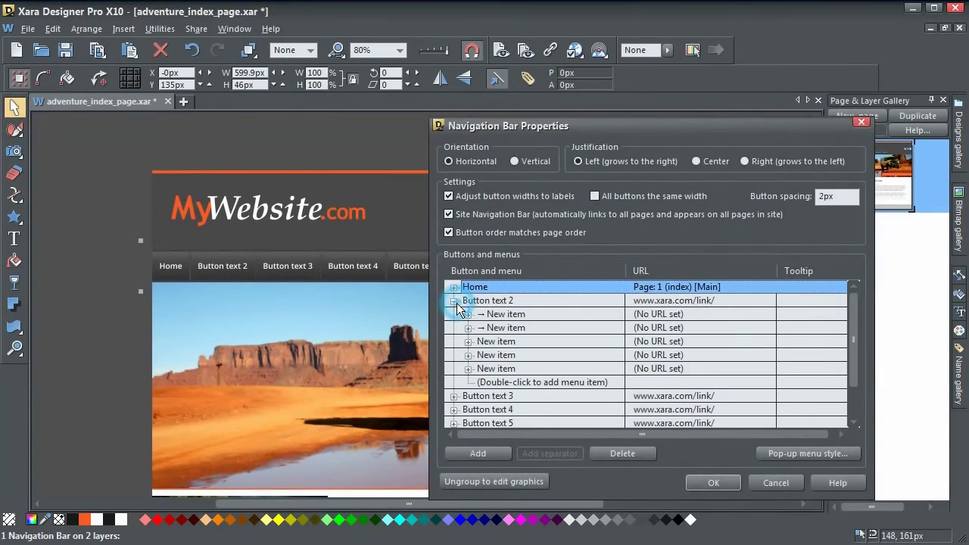
click(480, 343)
click(477, 347)
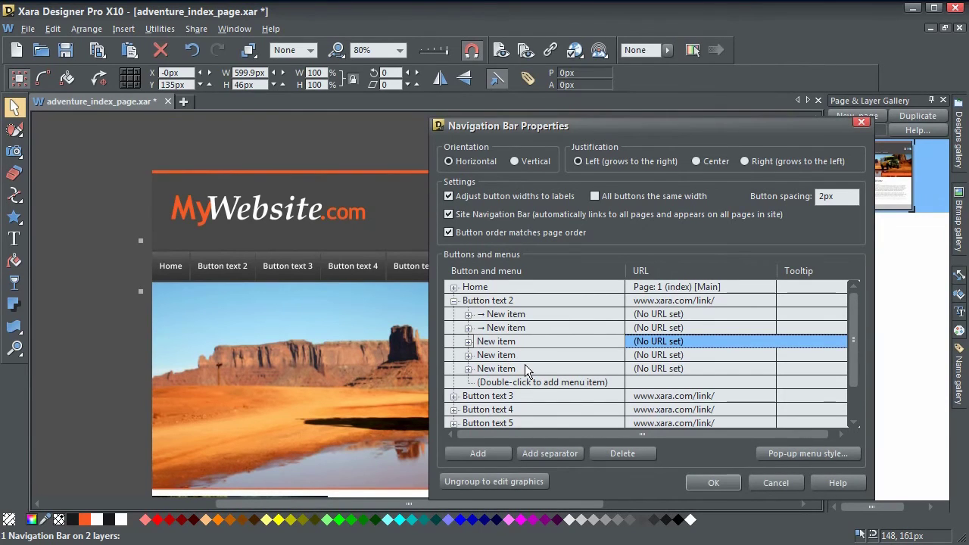
click(477, 339)
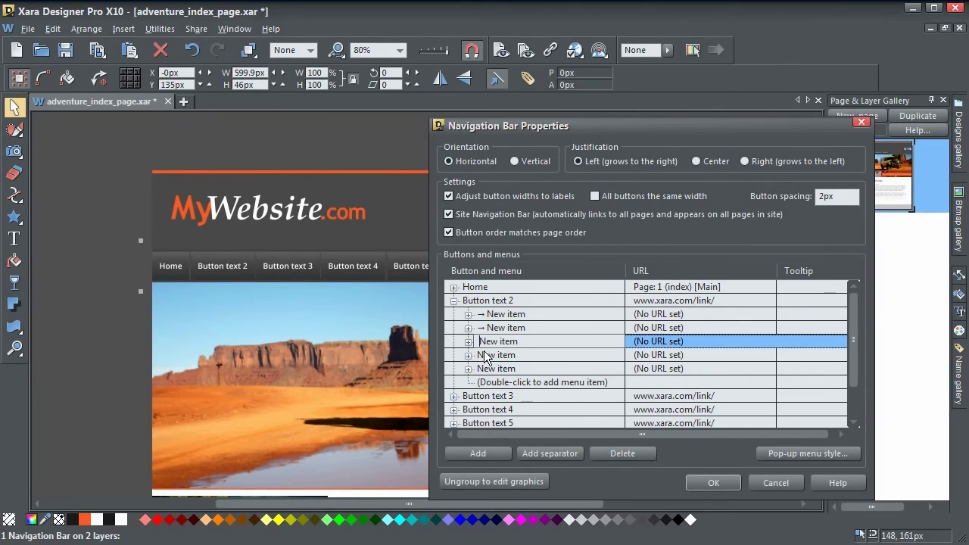
key(Tab)
key(Tab)
click(492, 356)
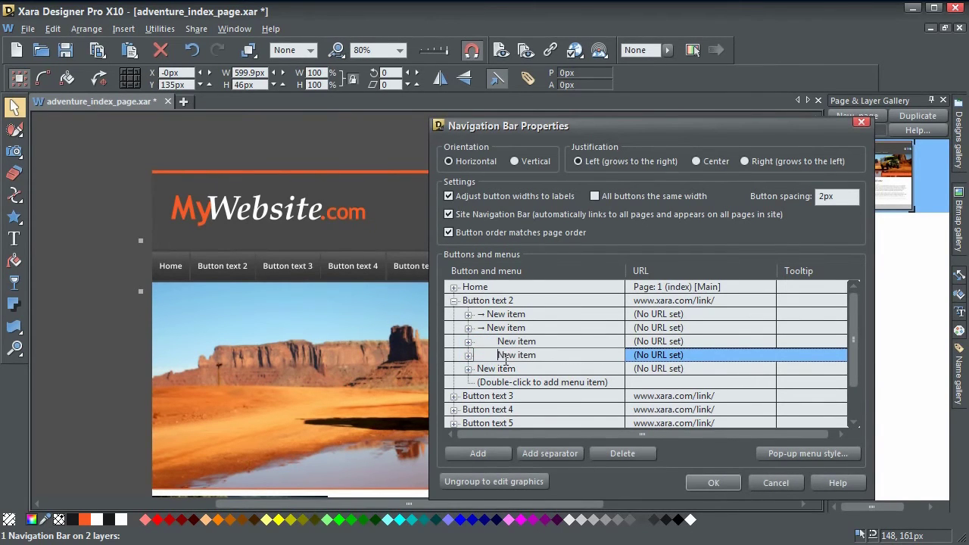
- Apply the navigation bar changes and check the Button text 2 pop-up menu in the page preview
click(713, 483)
click(501, 49)
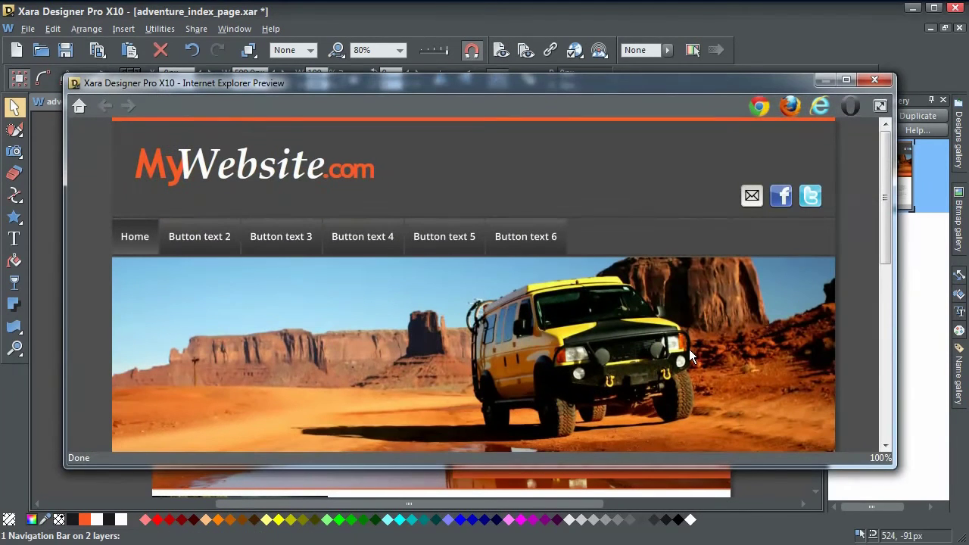
mouse_move(212, 247)
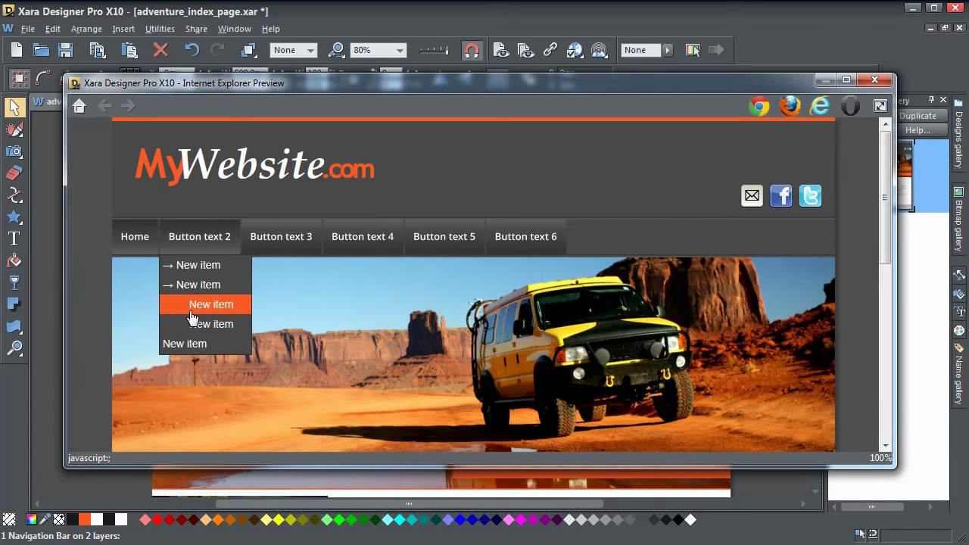
mouse_move(170, 282)
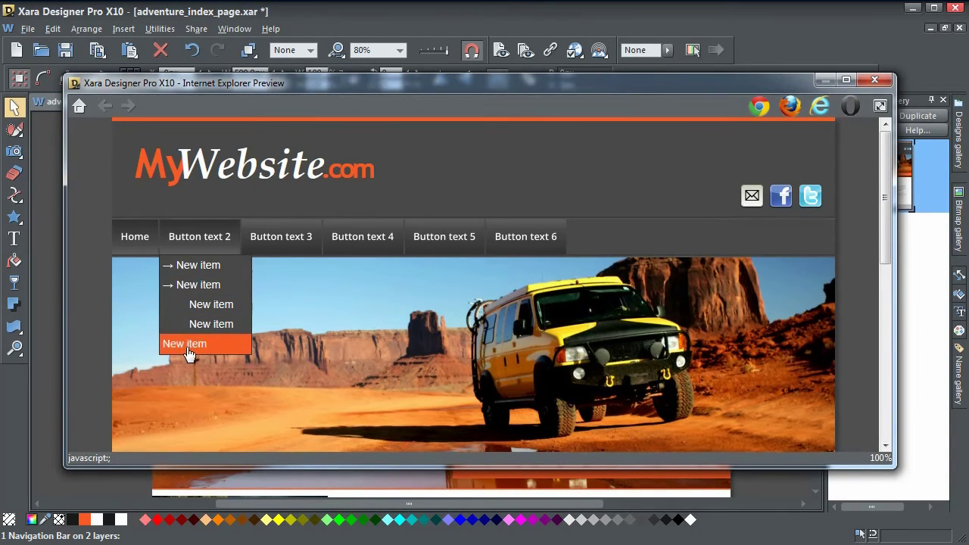
click(875, 80)
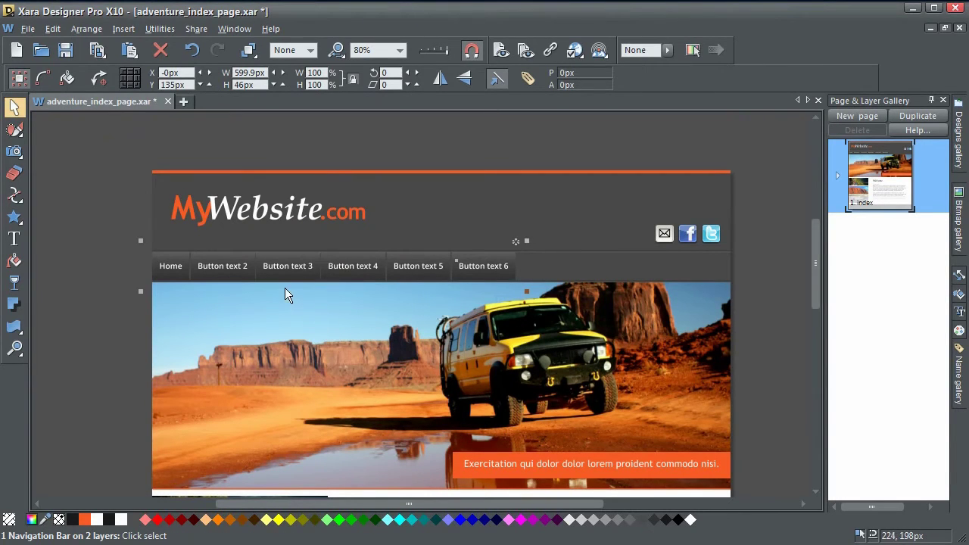
- Switch to Character Map and group the Arial characters by Unicode Subrange again
click(231, 270)
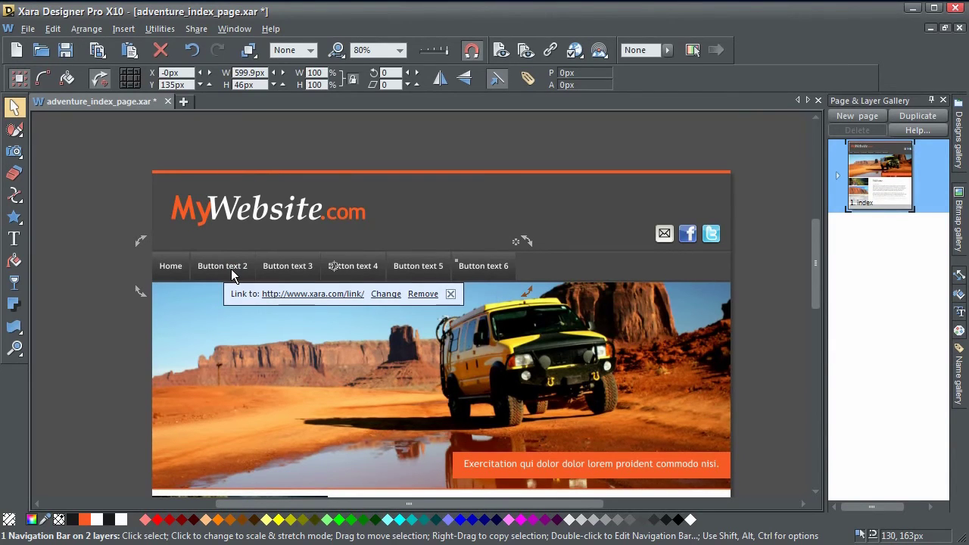
key(alt+Tab)
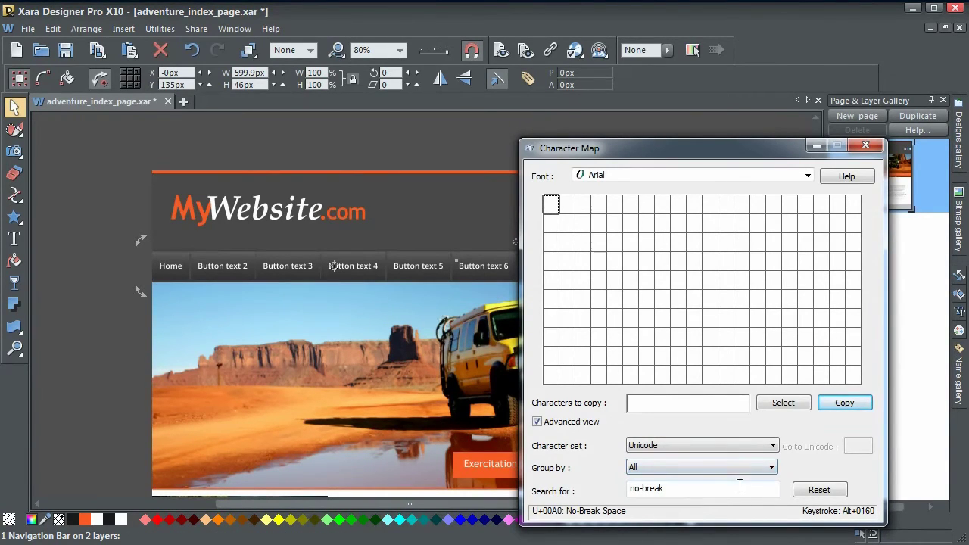
double_click(684, 490)
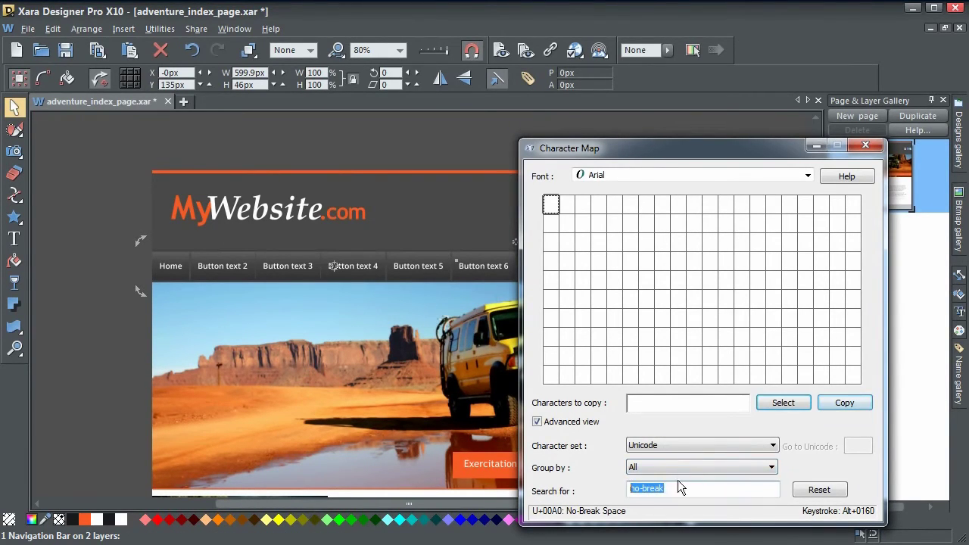
click(679, 470)
click(701, 543)
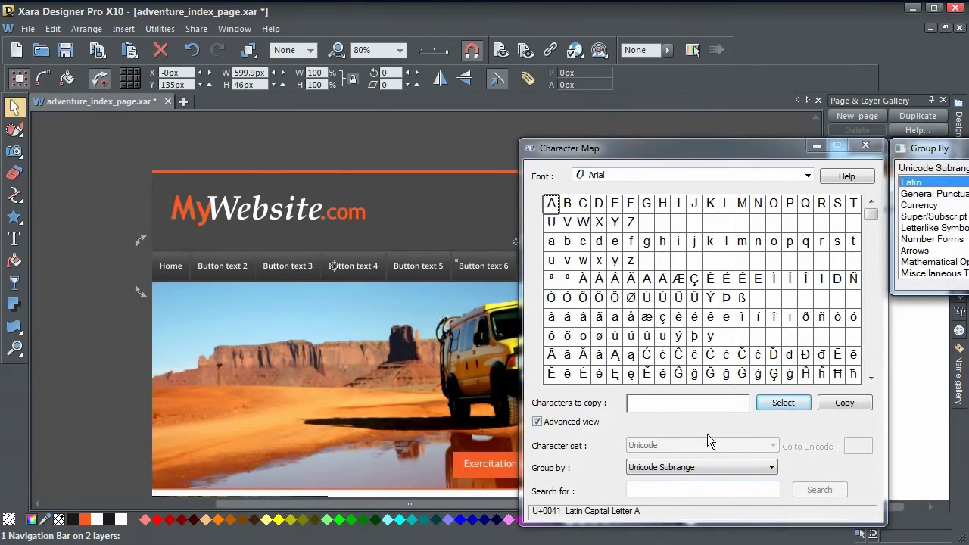
drag(814, 151, 691, 136)
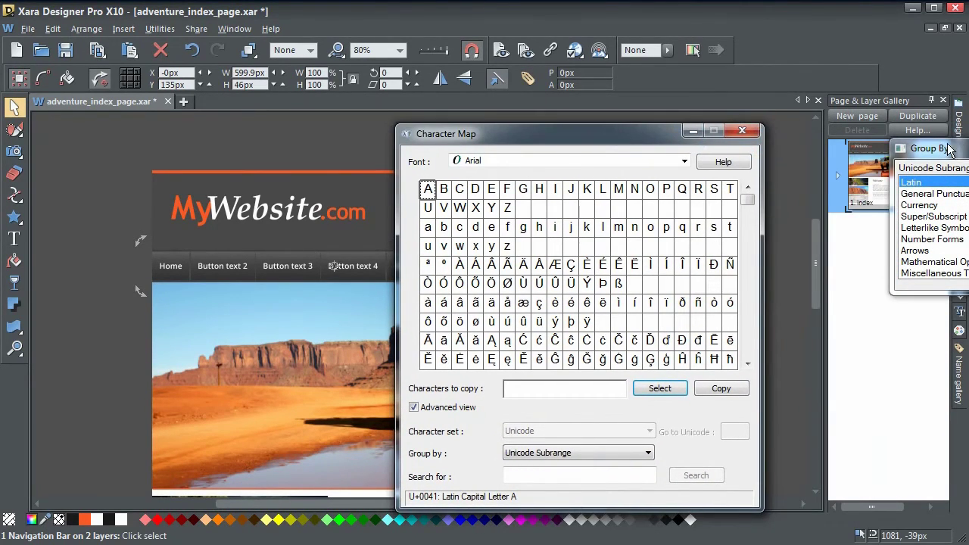
- Browse the General Punctuation, Arrows, and Symbols & Dingbats character groups, and copy the Black Smiling Face symbol
drag(931, 150, 767, 151)
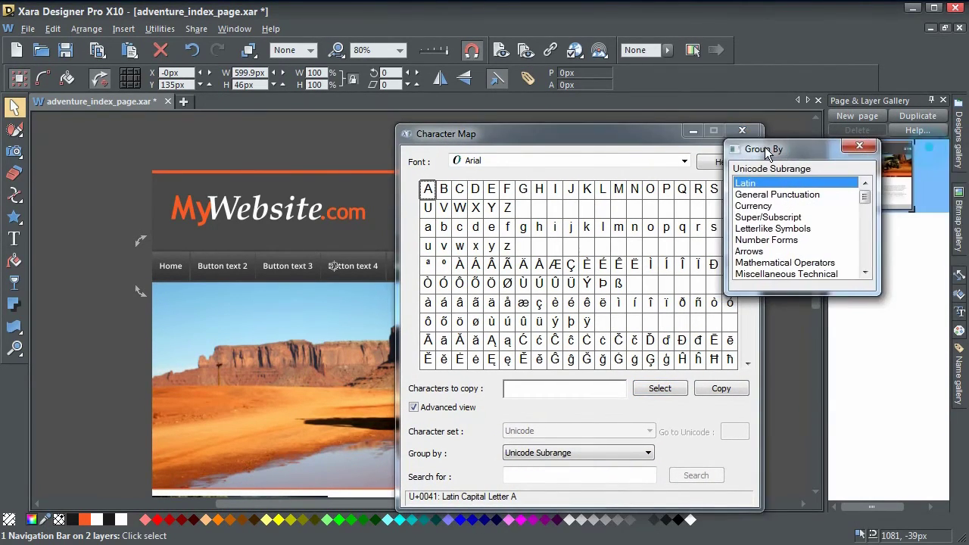
click(765, 196)
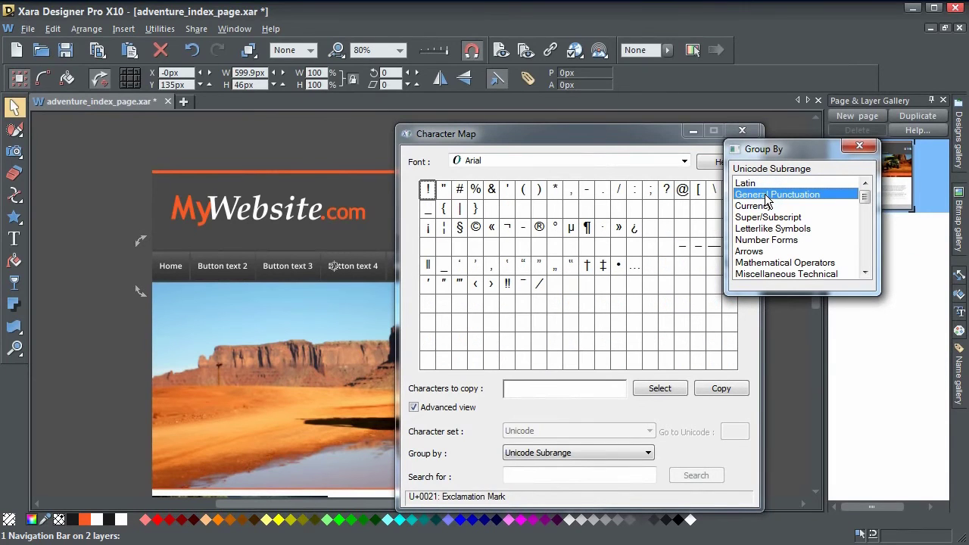
click(811, 250)
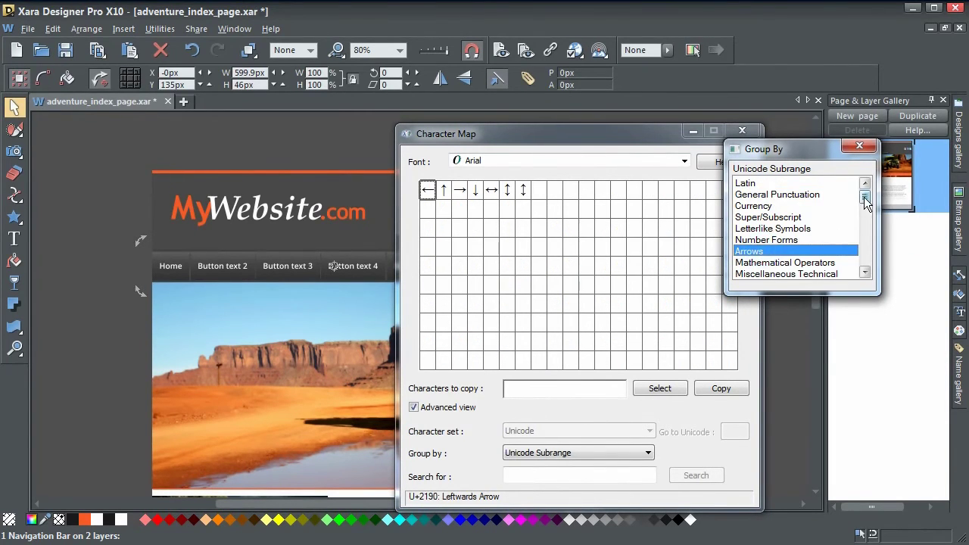
drag(864, 197, 862, 212)
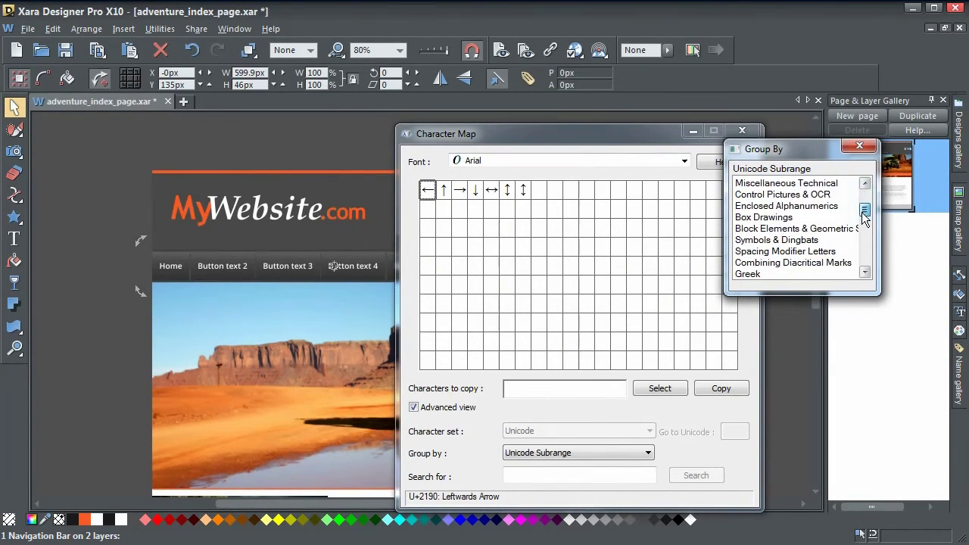
click(795, 241)
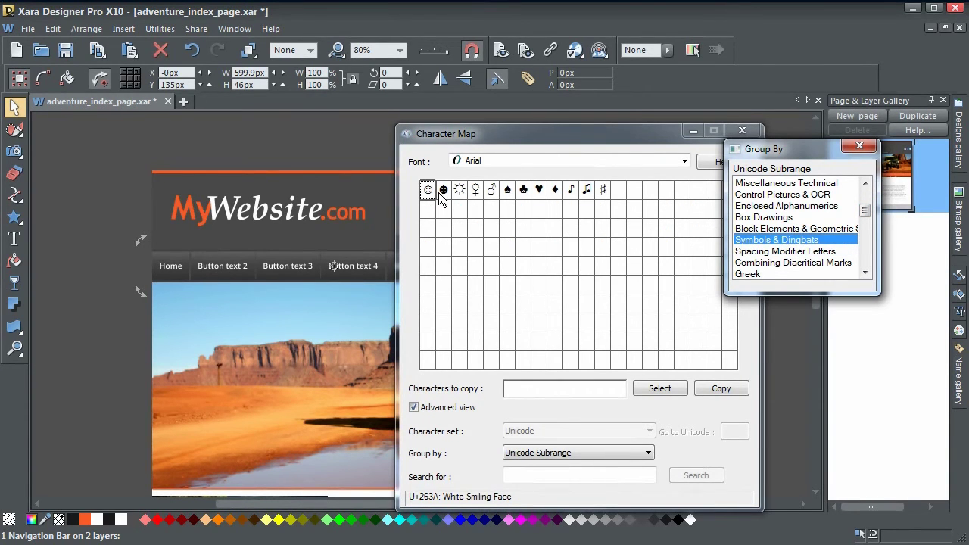
click(443, 190)
click(654, 390)
click(719, 389)
- Reopen the navigation bar properties and paste the smiling face in front of Button text 2's fifth menu item label
click(104, 301)
double_click(206, 265)
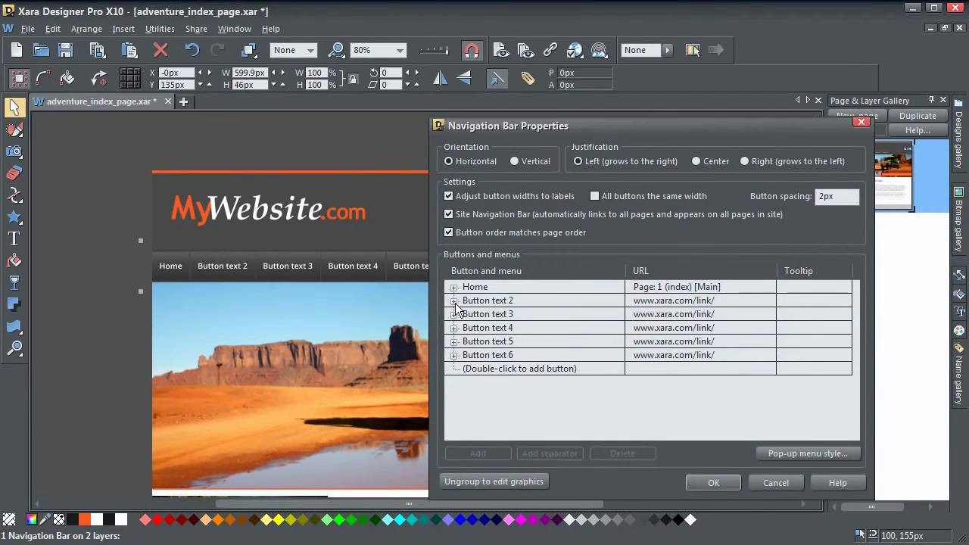
click(454, 301)
double_click(480, 368)
click(480, 369)
key(ctrl+v)
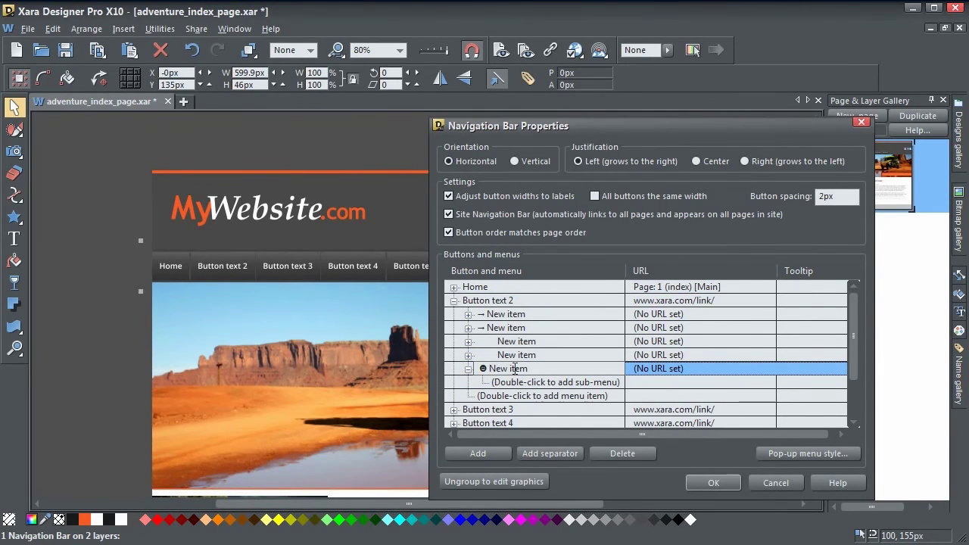
- Switch back to Character Map, clear the characters to copy, and copy only the Black Diamond Suit symbol
click(525, 357)
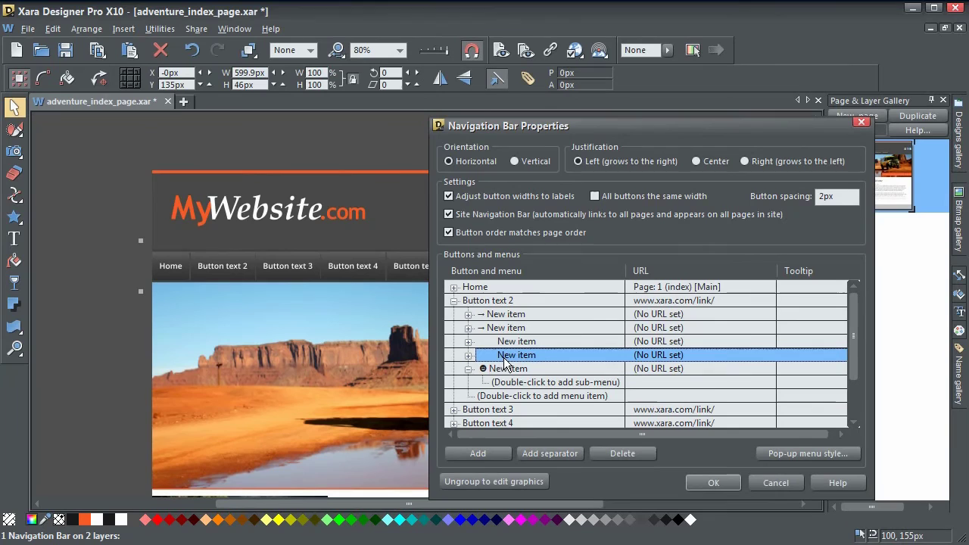
key(alt+Tab)
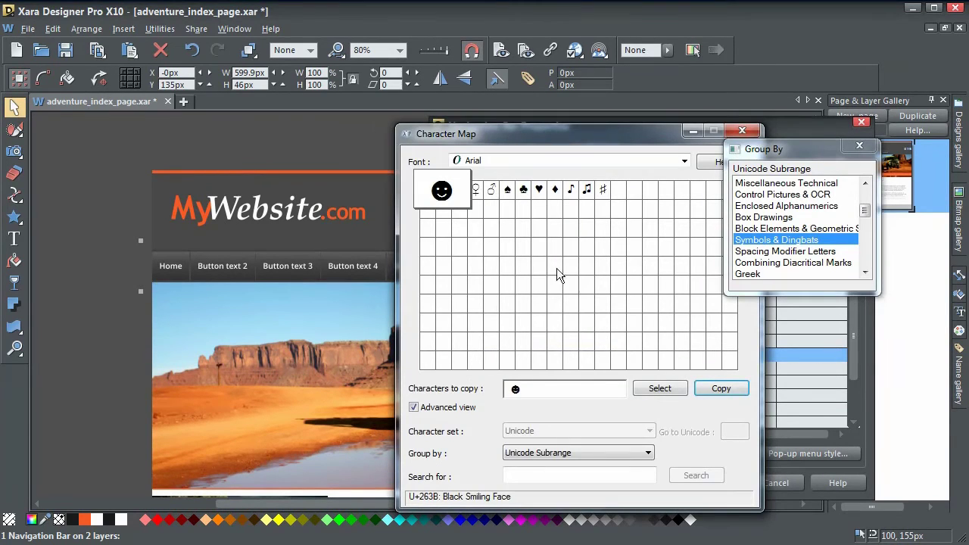
click(555, 189)
click(656, 394)
click(526, 390)
click(526, 389)
click(526, 389)
drag(528, 389, 502, 390)
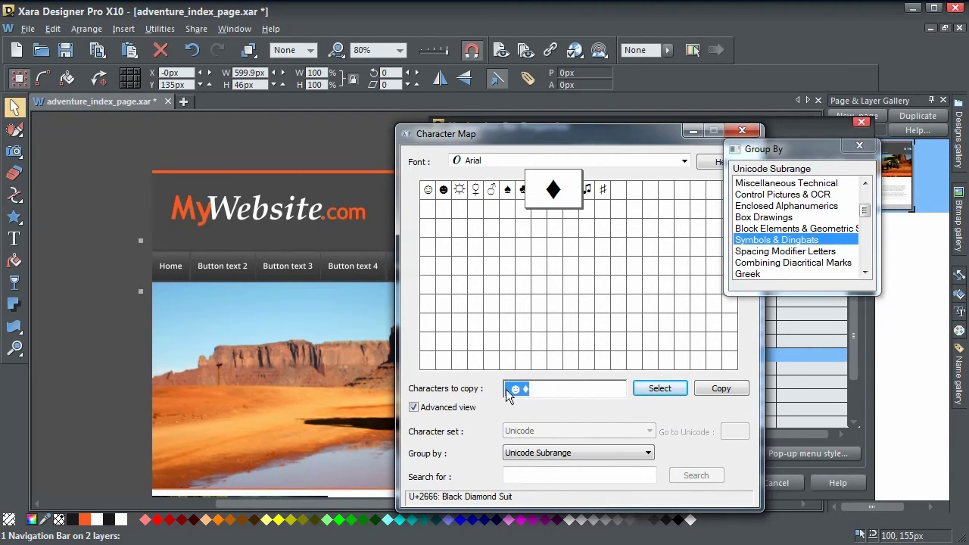
key(ctrl+x)
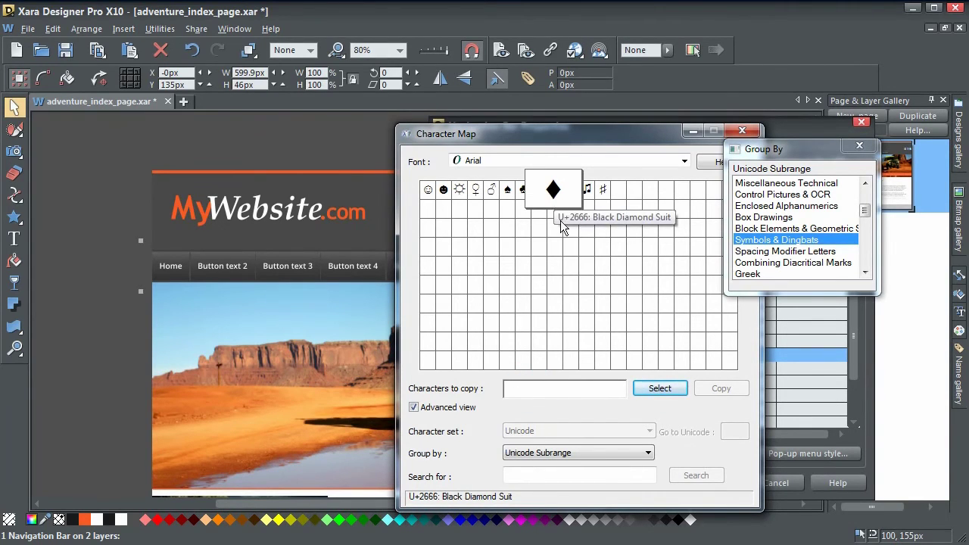
click(651, 389)
click(717, 390)
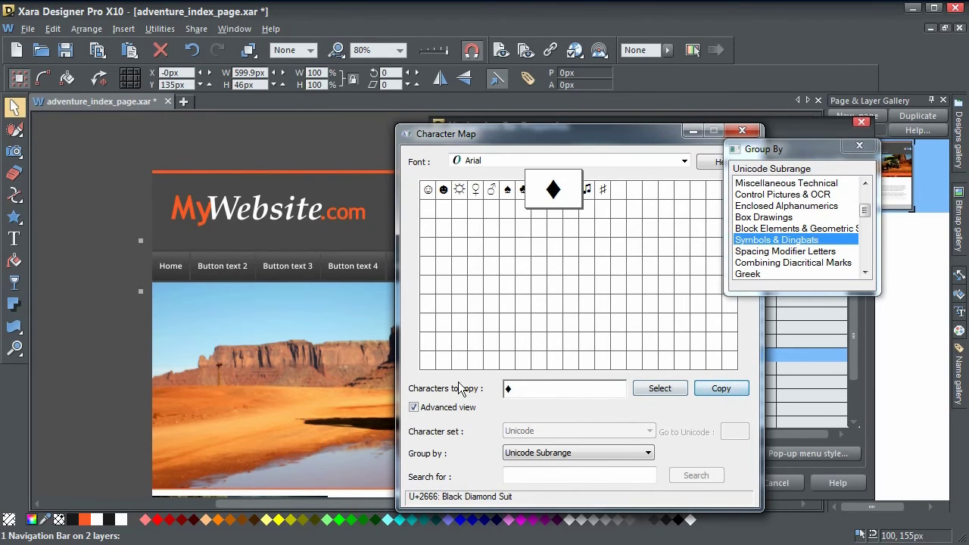
- Replace the no-break spaces before Button text 2's fourth menu item label with a diamond, and add another diamond after the label
click(212, 270)
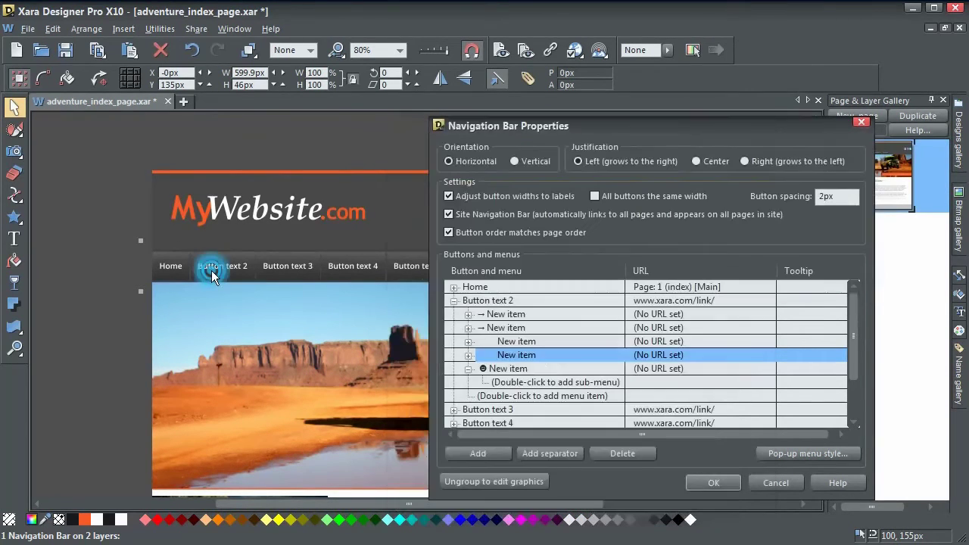
click(485, 355)
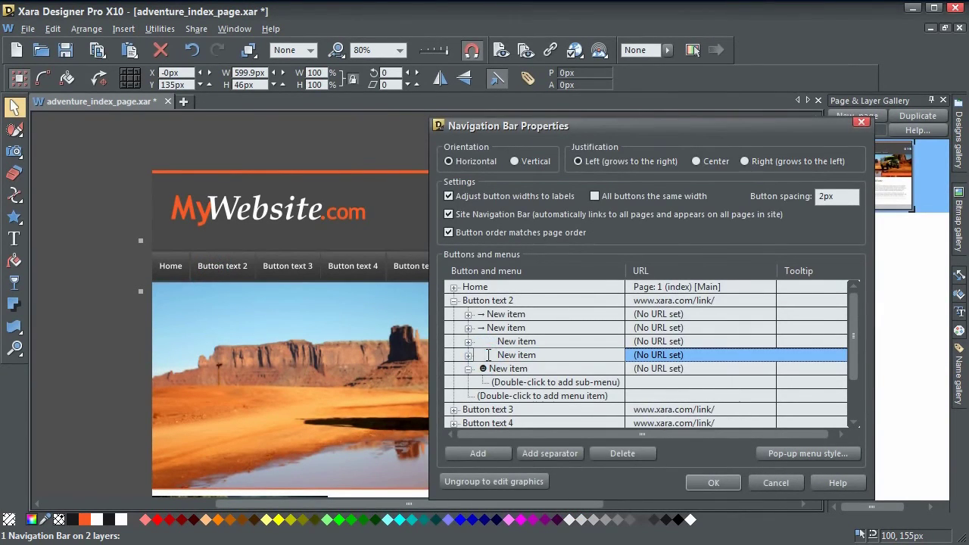
key(ctrl+v)
drag(505, 355, 489, 355)
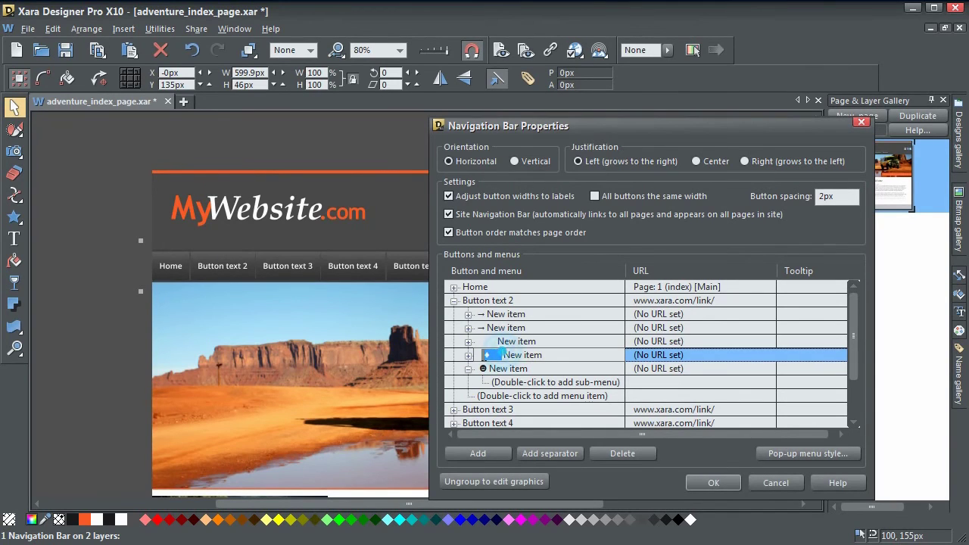
click(485, 356)
key(BackSpace)
click(523, 354)
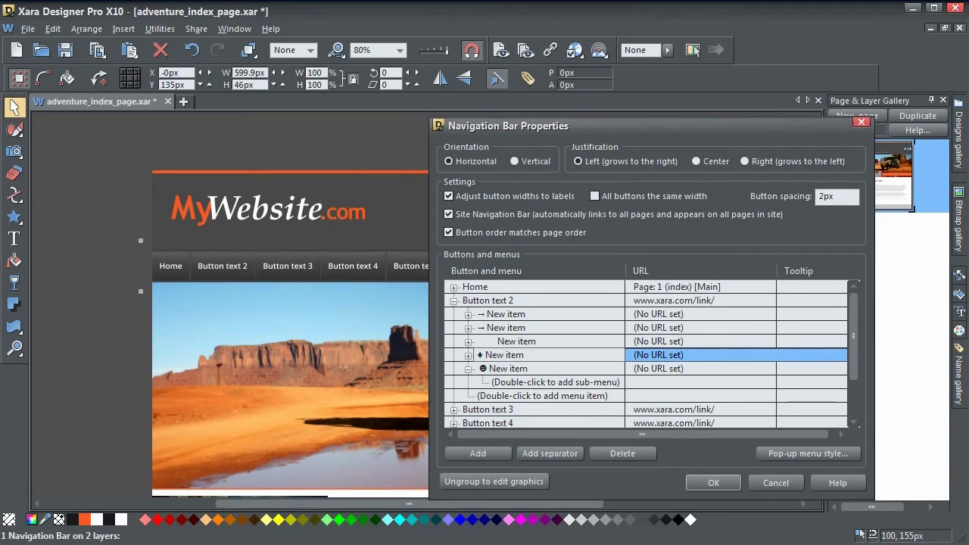
- Apply the symbol changes to the navigation bar and check the Button text 2 pop-up menu in the page preview
click(711, 480)
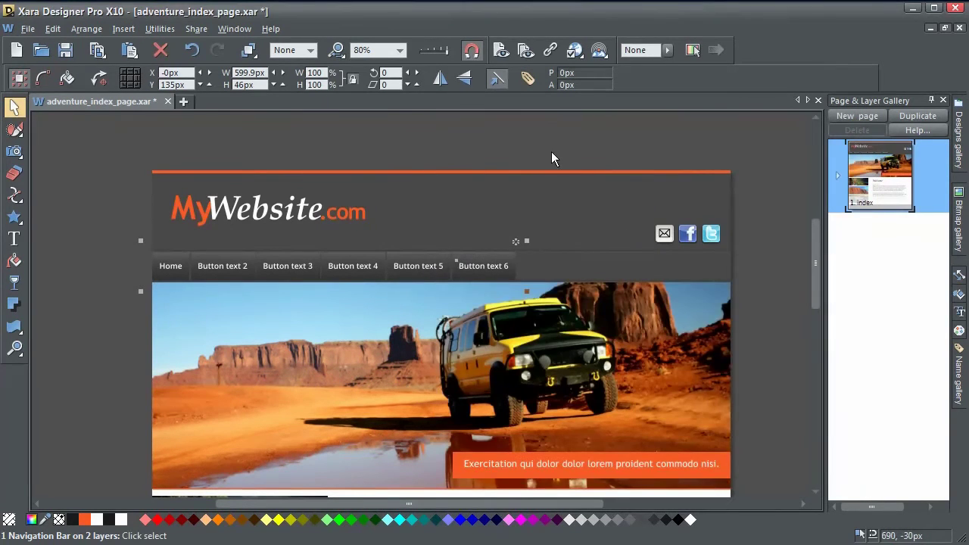
click(502, 58)
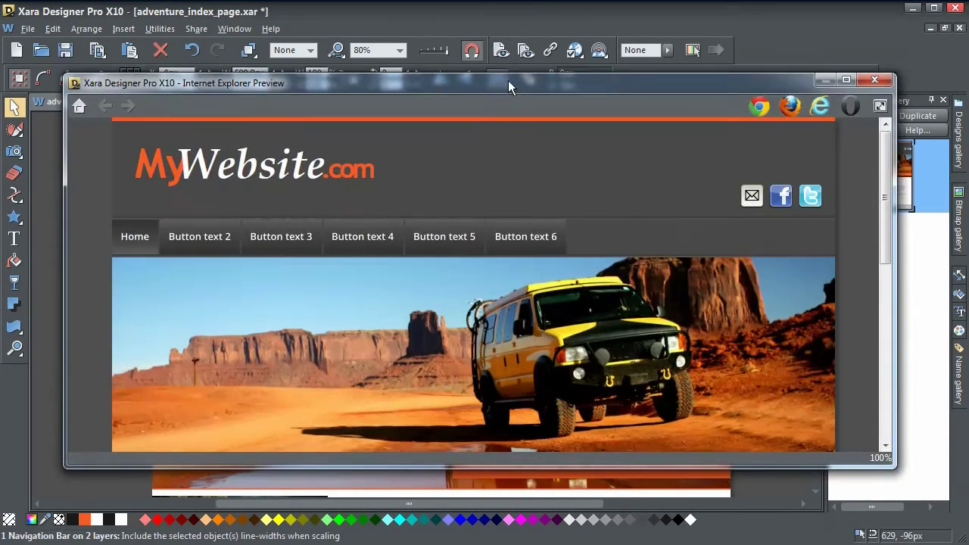
mouse_move(223, 243)
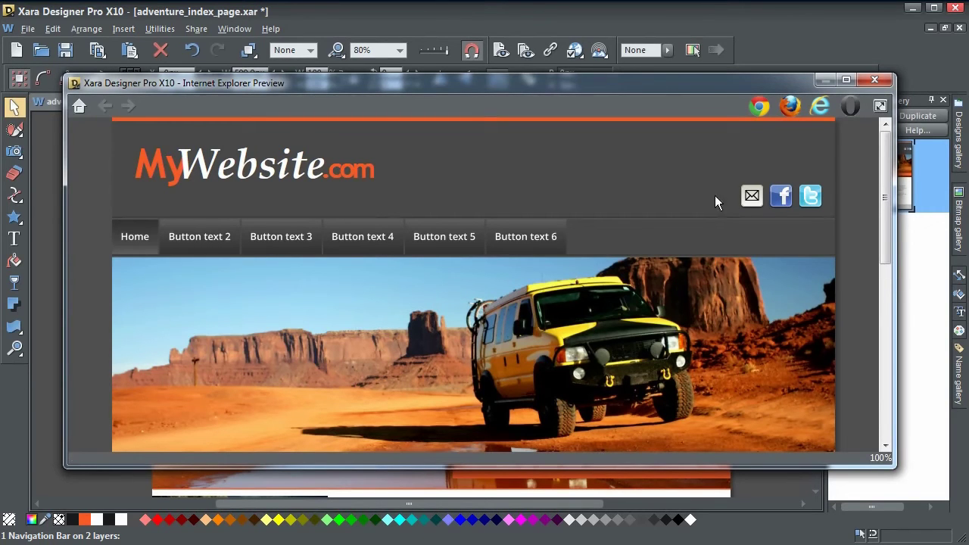
click(875, 82)
- Remove the no-break spaces from Button text 2's third menu item label and the arrows from its first and second labels
double_click(245, 270)
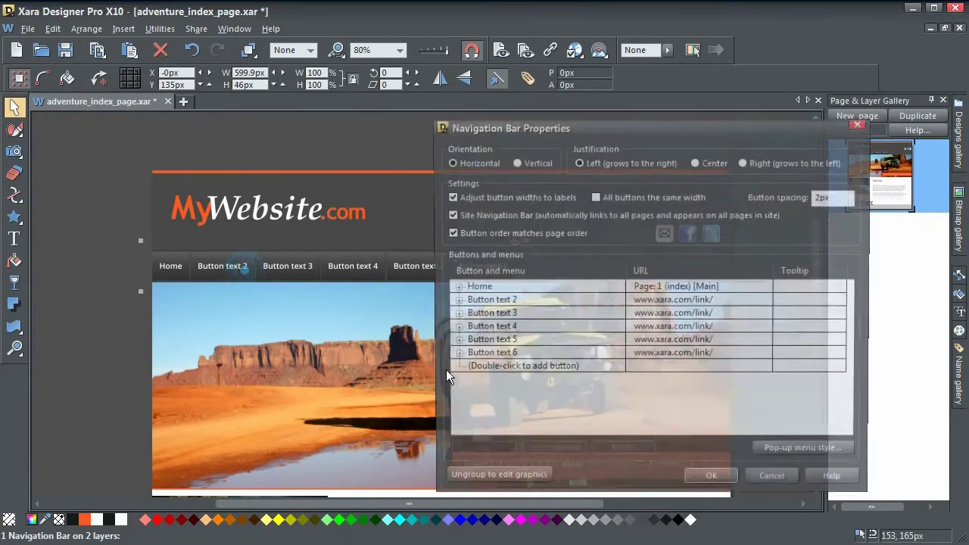
click(454, 301)
click(495, 342)
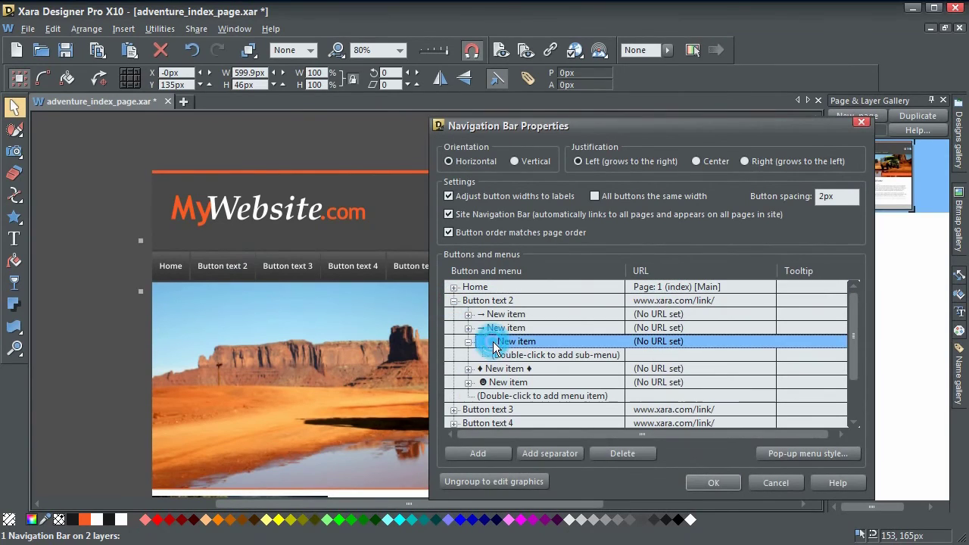
click(496, 344)
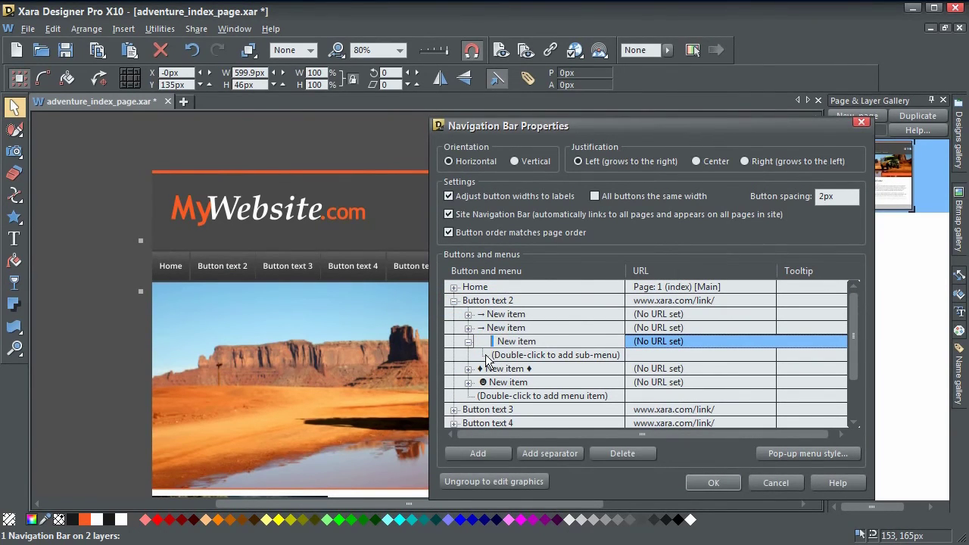
click(496, 341)
drag(491, 340, 476, 327)
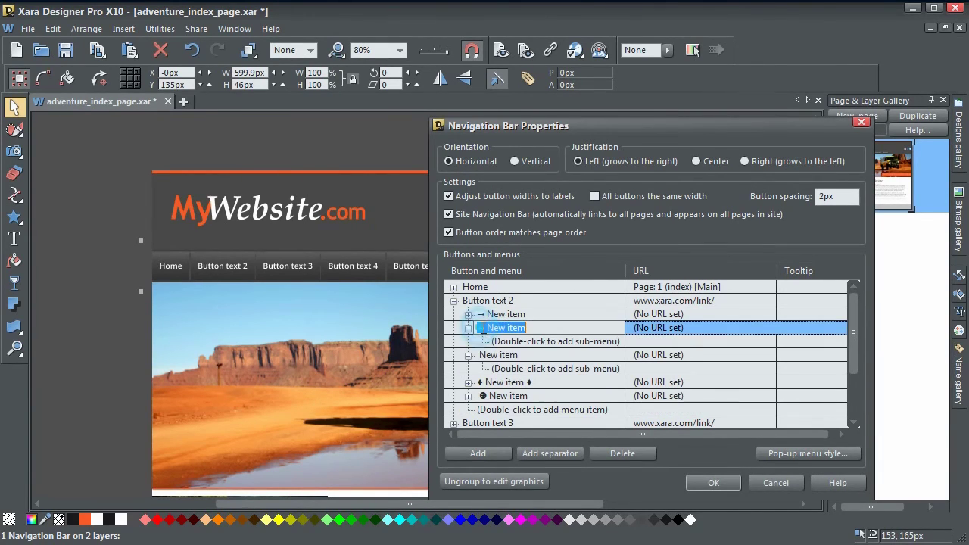
click(485, 330)
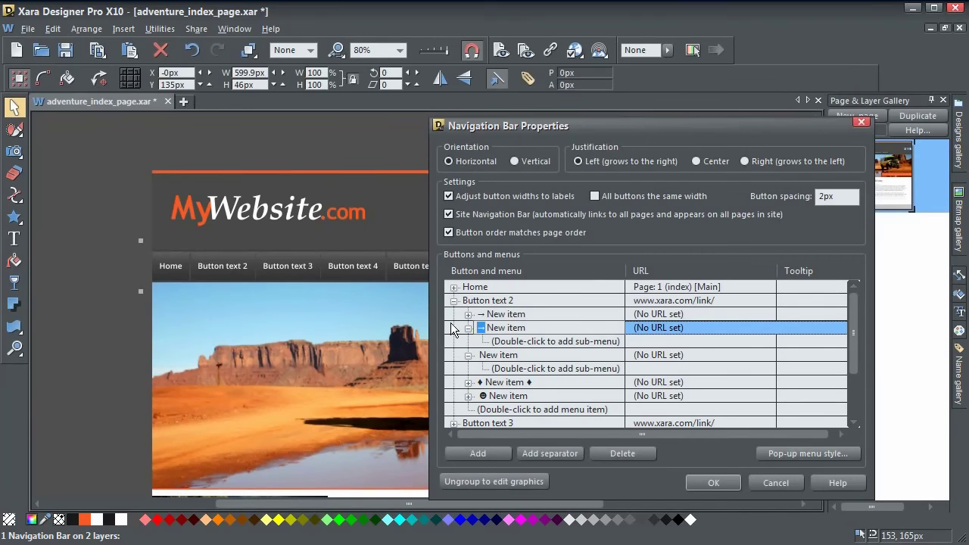
click(491, 318)
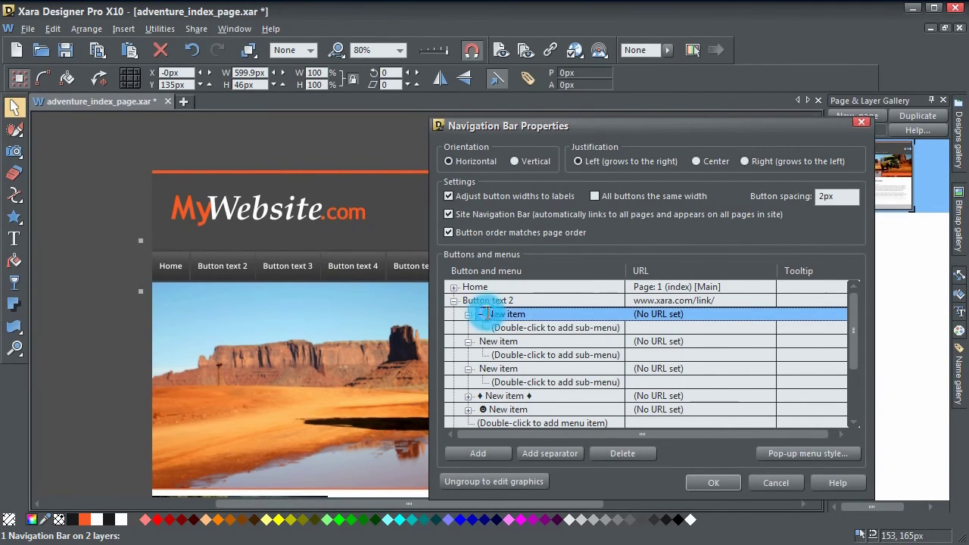
- Remove the diamonds from Button text 2's fourth menu item label and the smiling face from its fifth label
click(469, 395)
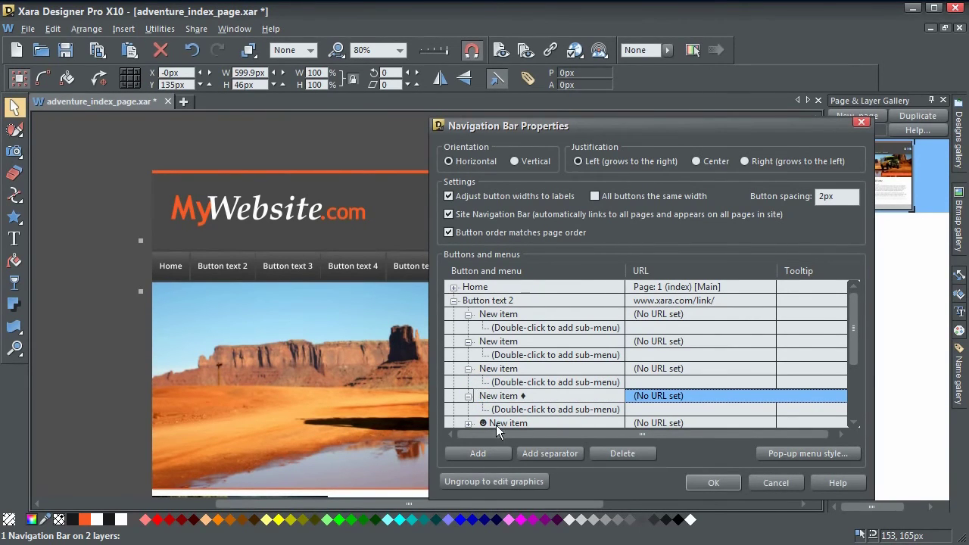
click(498, 429)
click(487, 369)
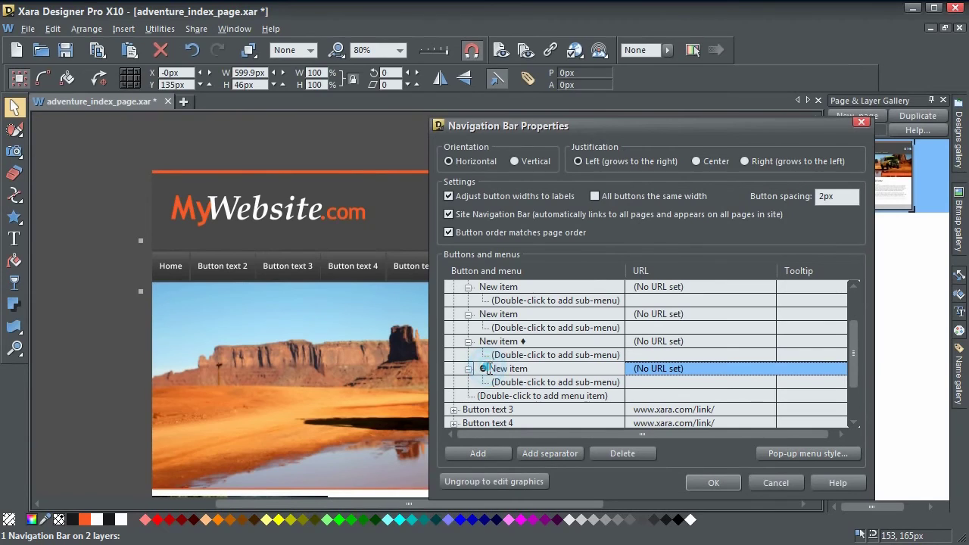
click(529, 342)
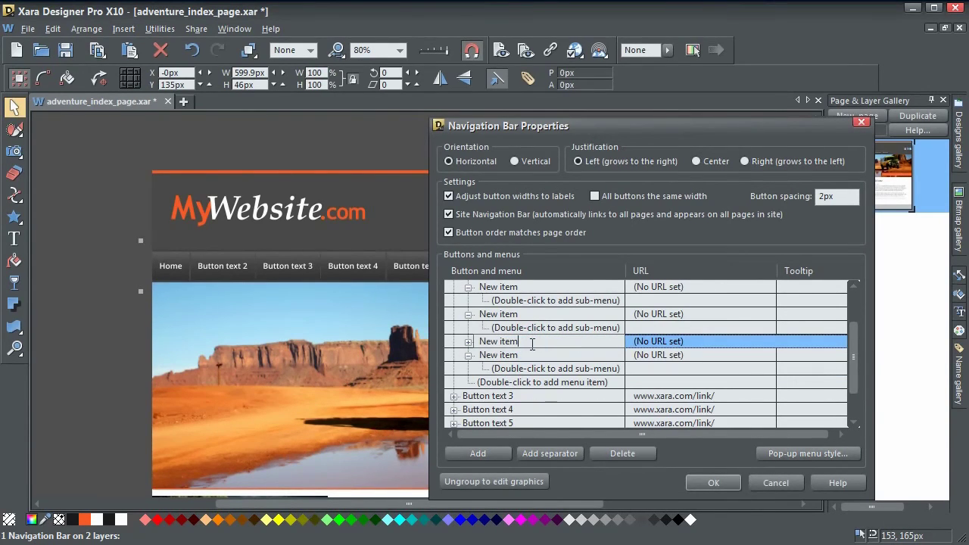
- Apply the plain menu item labels and check the Button text 2 pop-up menu in the page preview
click(710, 482)
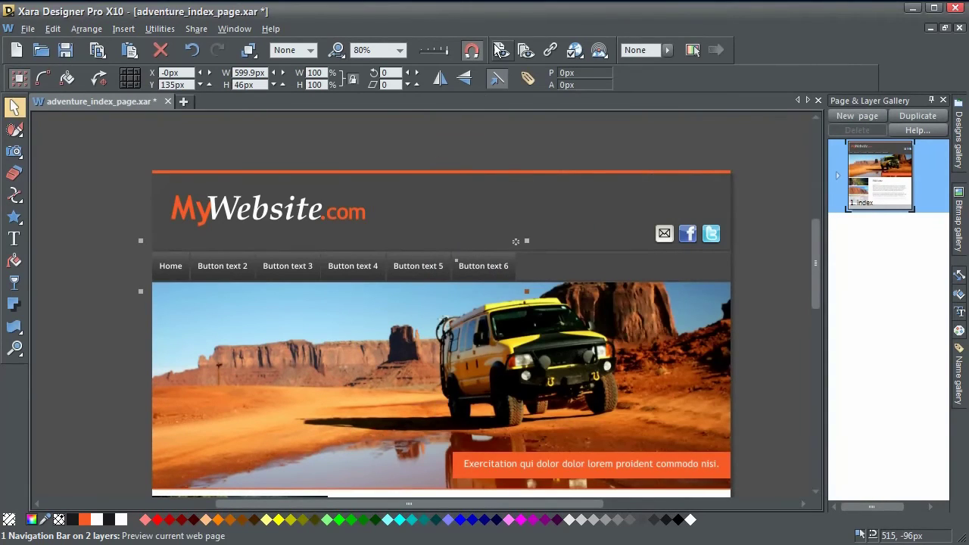
click(501, 50)
mouse_move(208, 236)
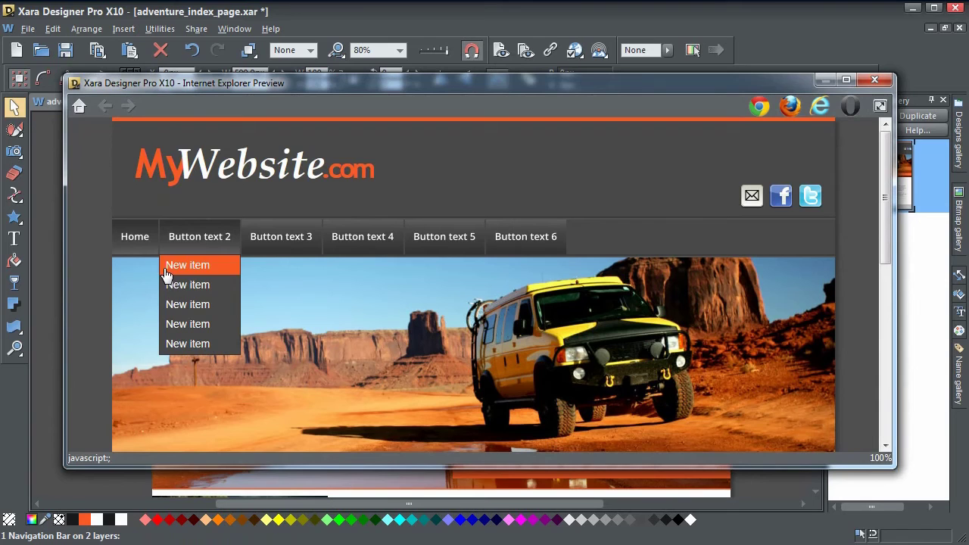
click(874, 80)
- Indent all five menu item labels under Button text 2 with a leading space
click(235, 269)
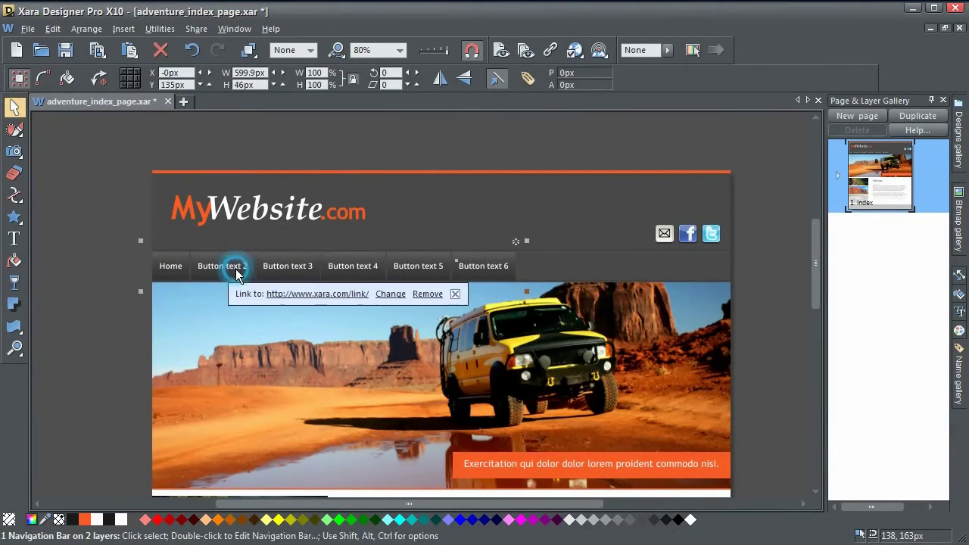
double_click(235, 273)
click(454, 300)
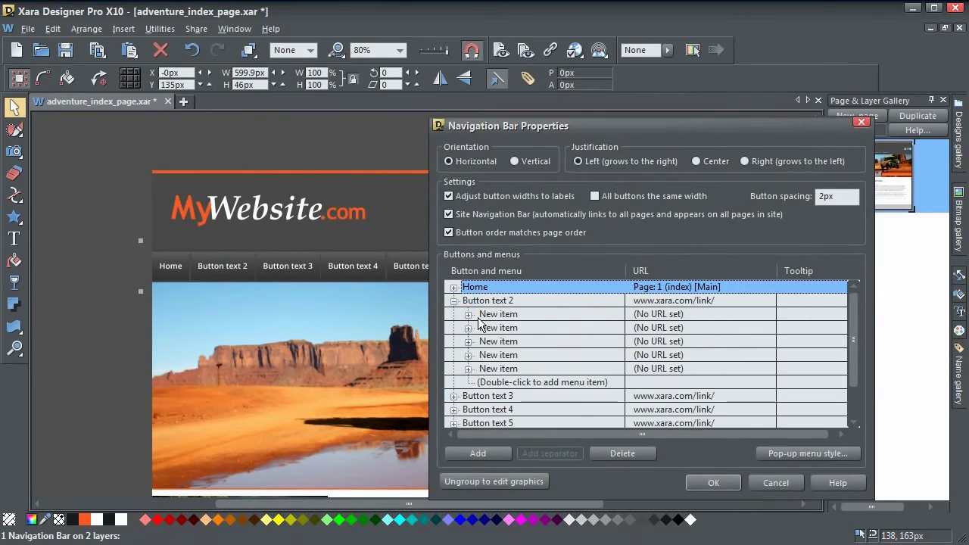
click(468, 314)
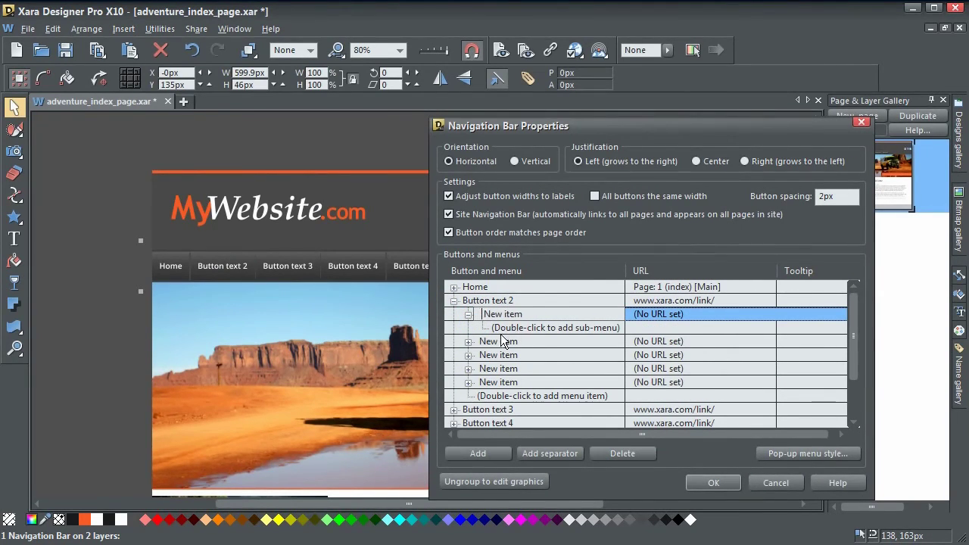
click(469, 341)
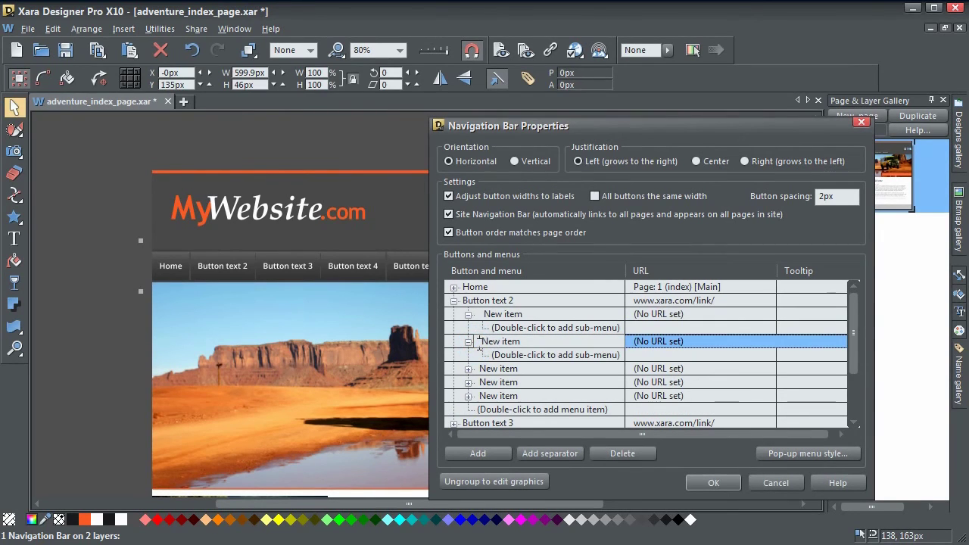
click(477, 368)
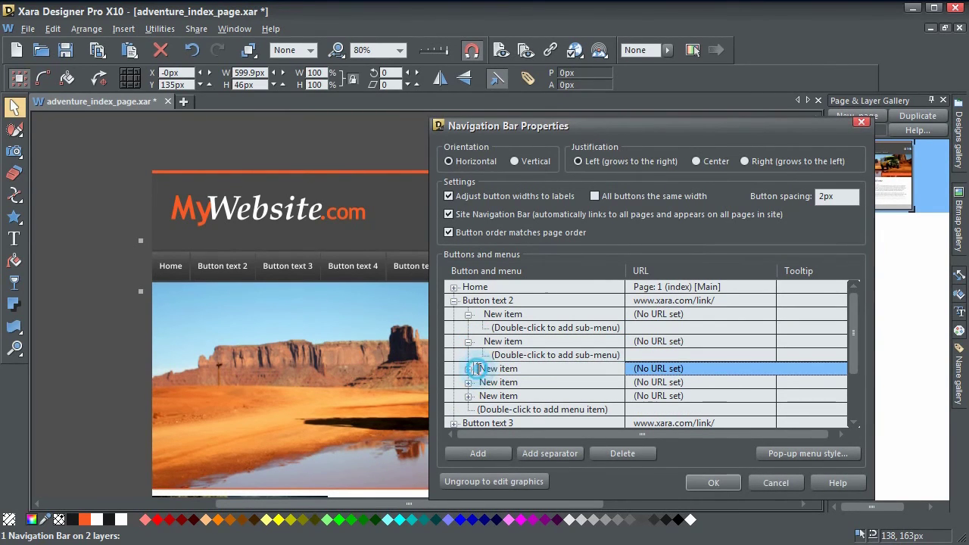
click(475, 383)
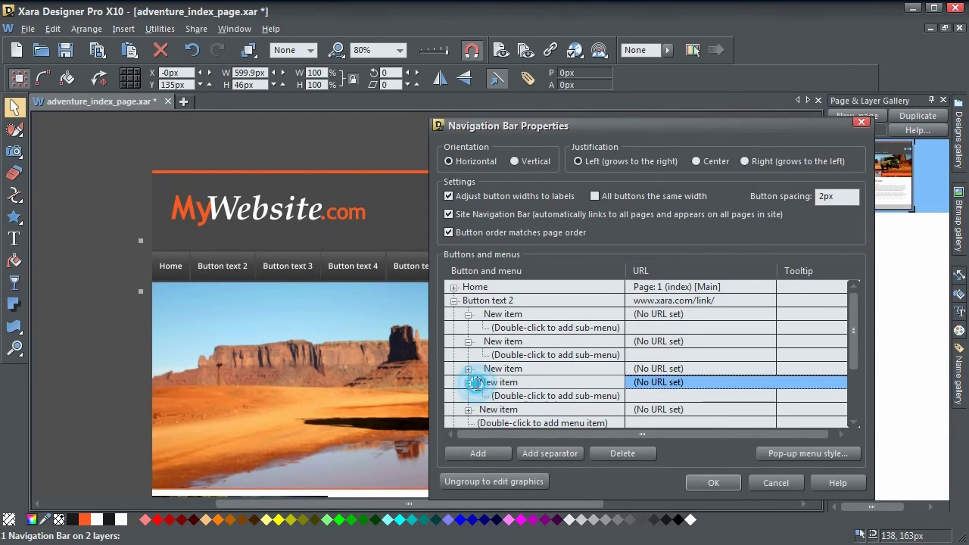
click(477, 409)
click(477, 396)
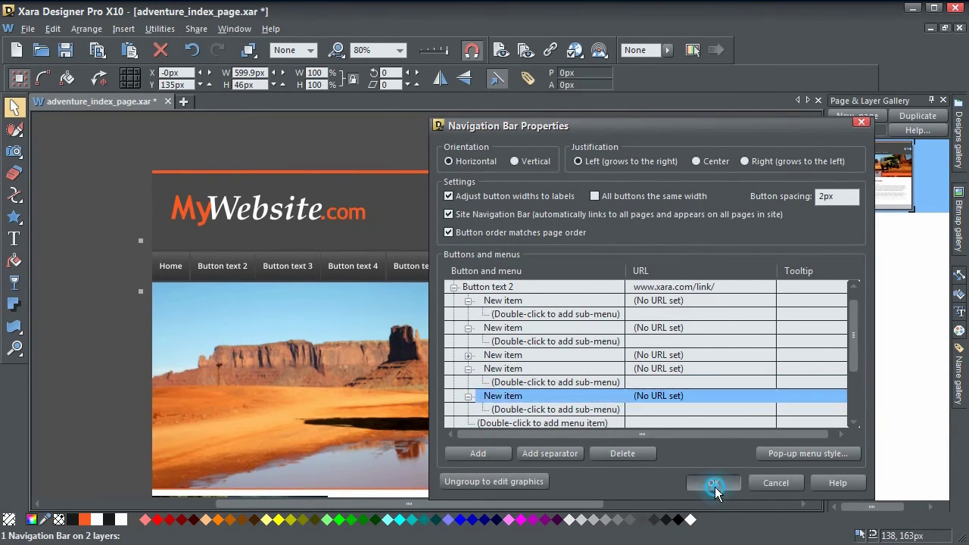
- Apply the indented labels and check the Button text 2 pop-up menu in the page preview
click(713, 482)
click(502, 51)
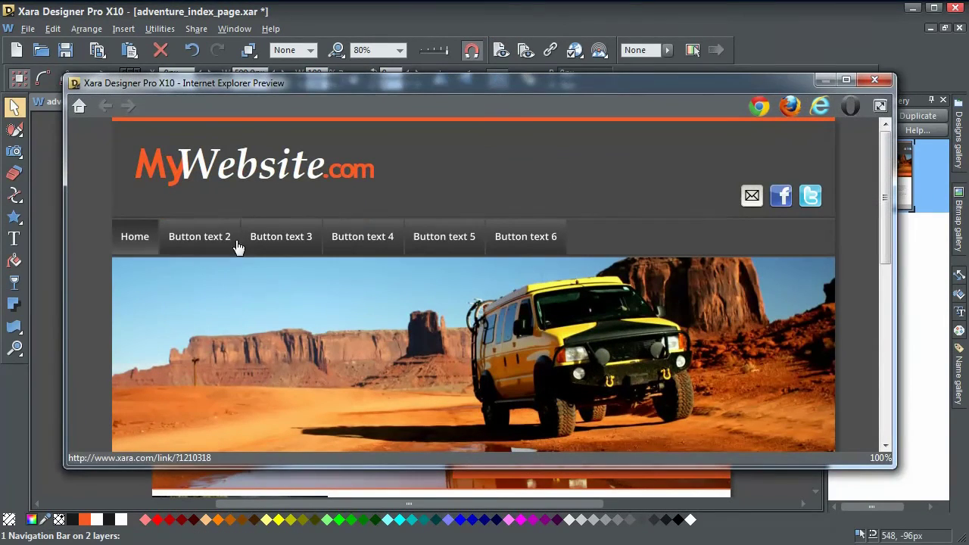
mouse_move(206, 263)
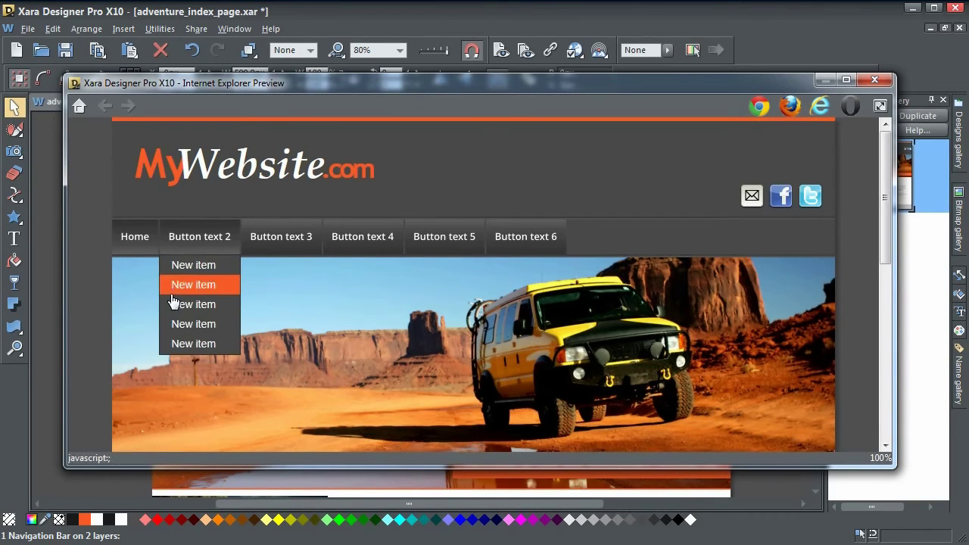
click(874, 80)
- Set the navigation bar's pop-up menu style to Slow animation and 80% transparency
click(209, 266)
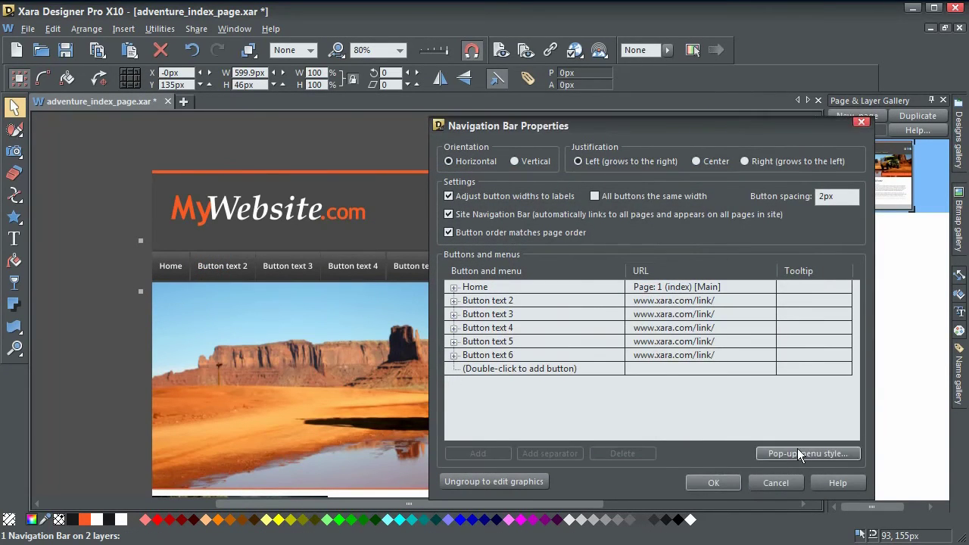
click(800, 453)
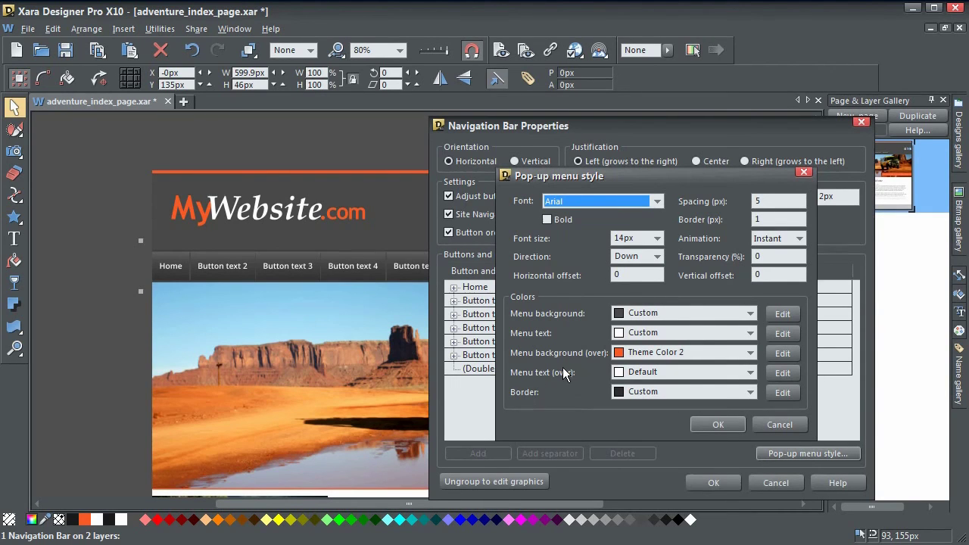
drag(689, 175, 701, 158)
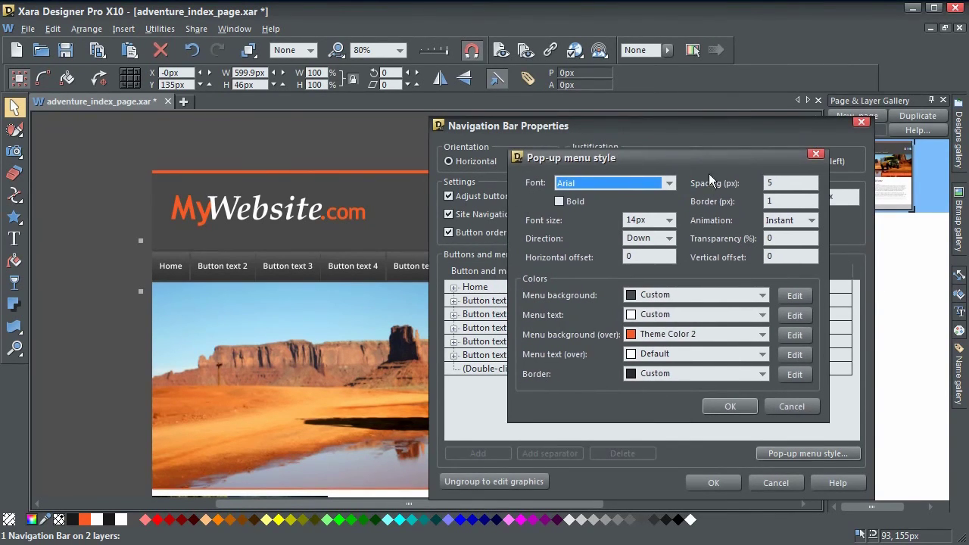
click(802, 221)
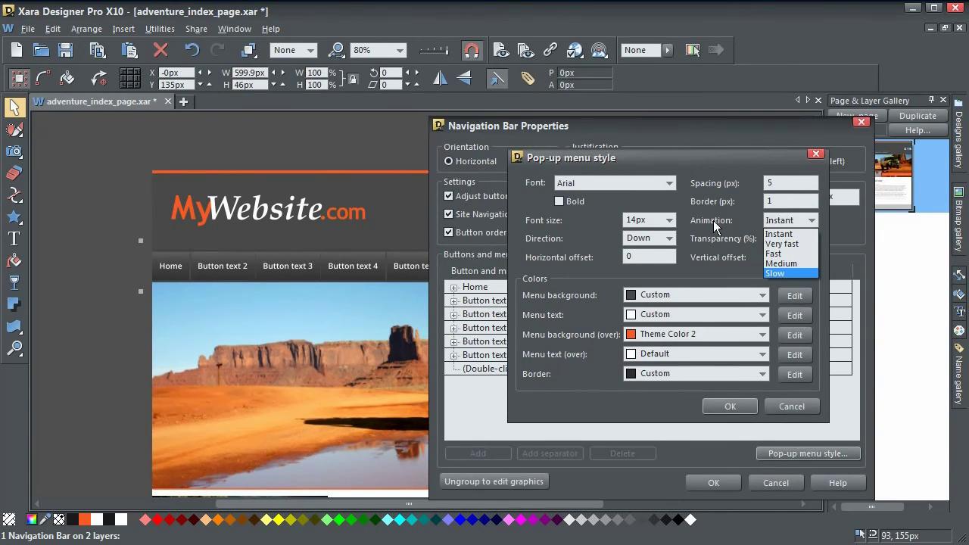
click(780, 273)
click(795, 238)
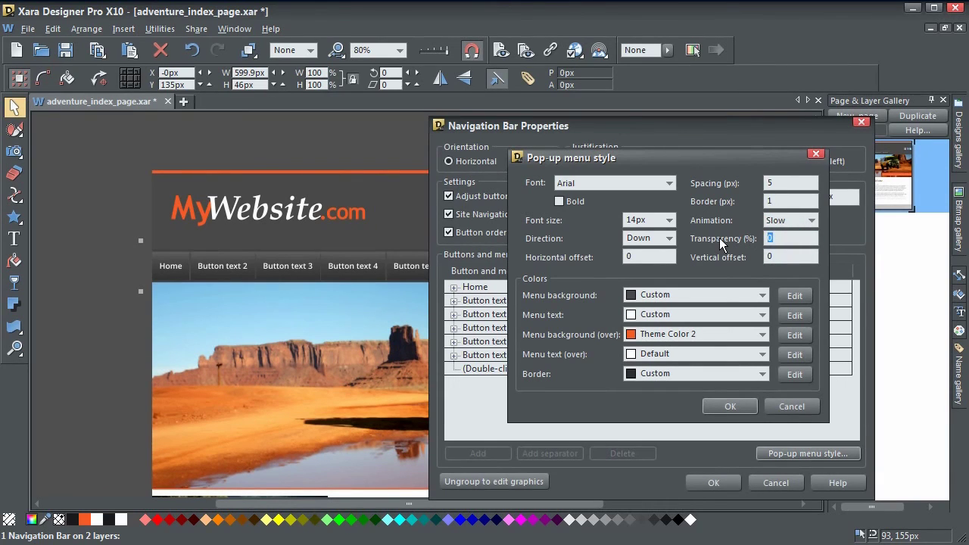
click(796, 241)
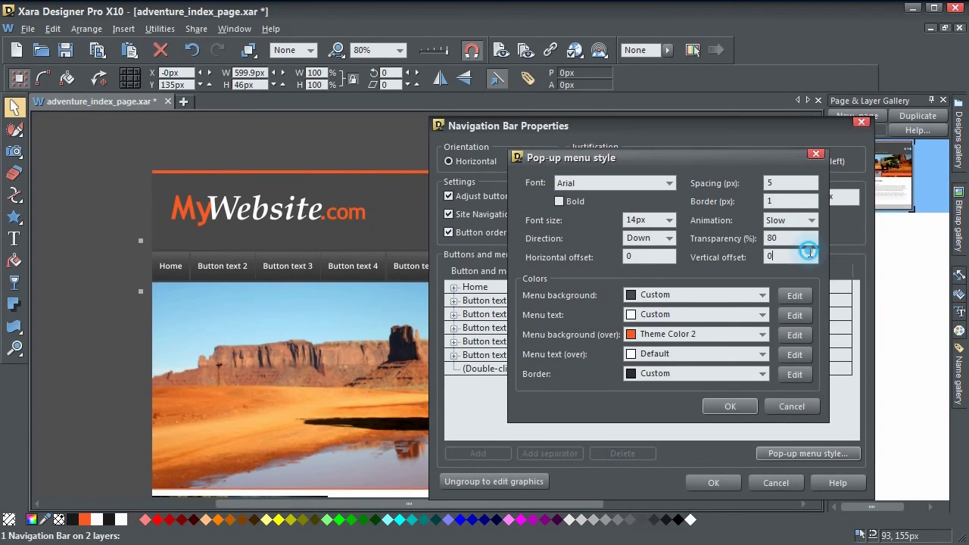
drag(791, 241, 751, 241)
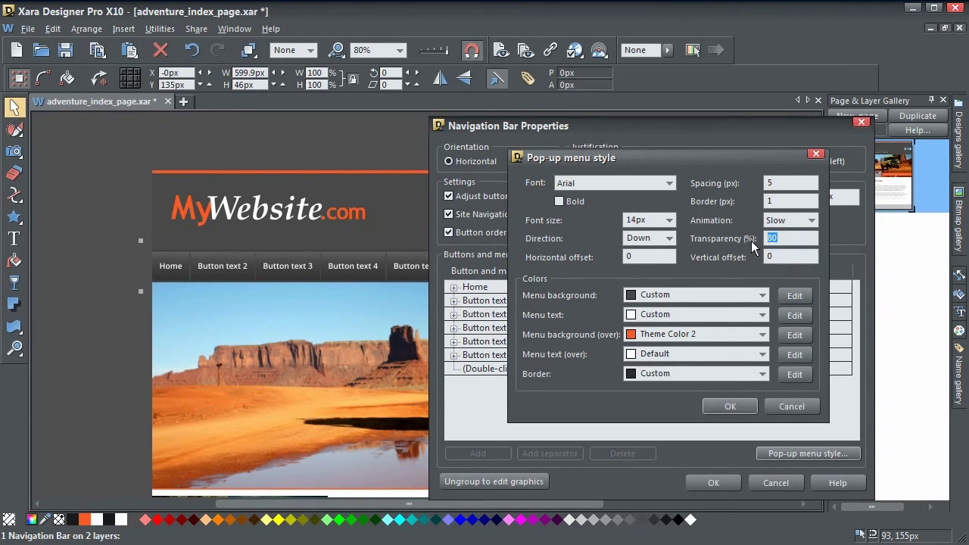
- Apply the pop-up menu style changes and check the animation and transparency of Button text 2's menu in the page preview
click(728, 406)
click(704, 481)
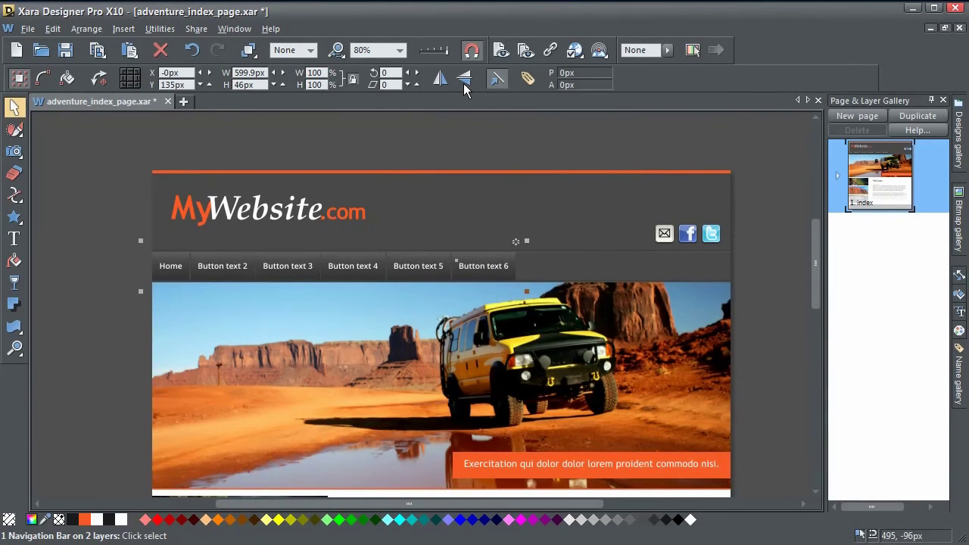
click(501, 50)
mouse_move(198, 244)
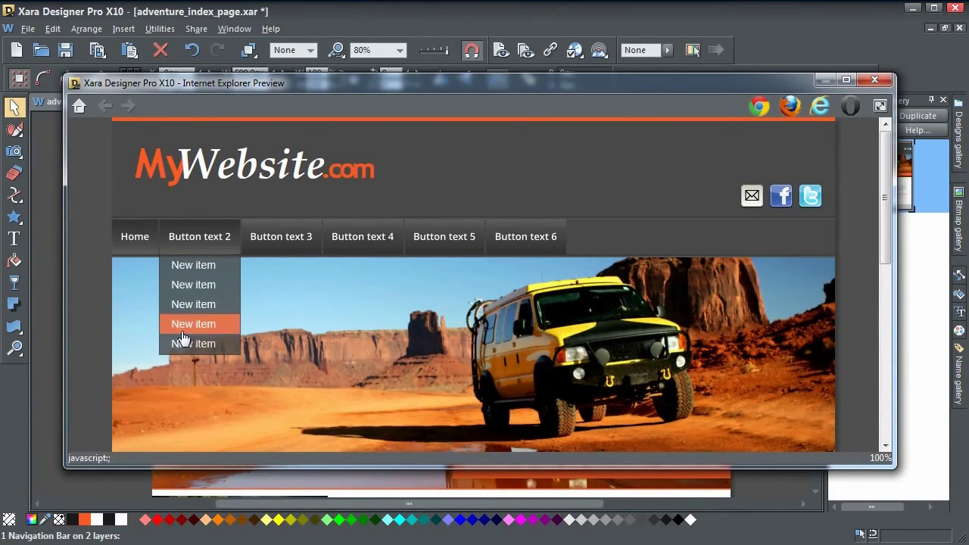
mouse_move(198, 271)
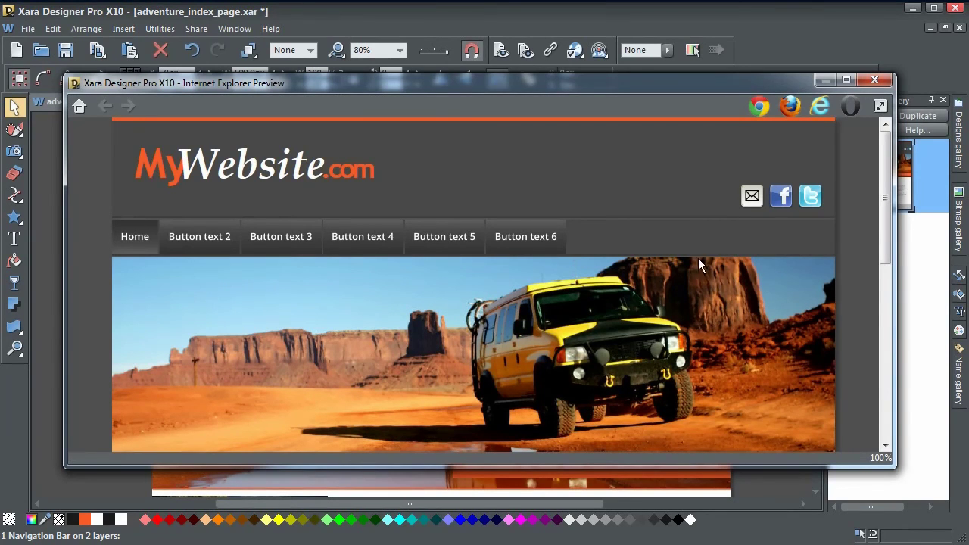
click(873, 80)
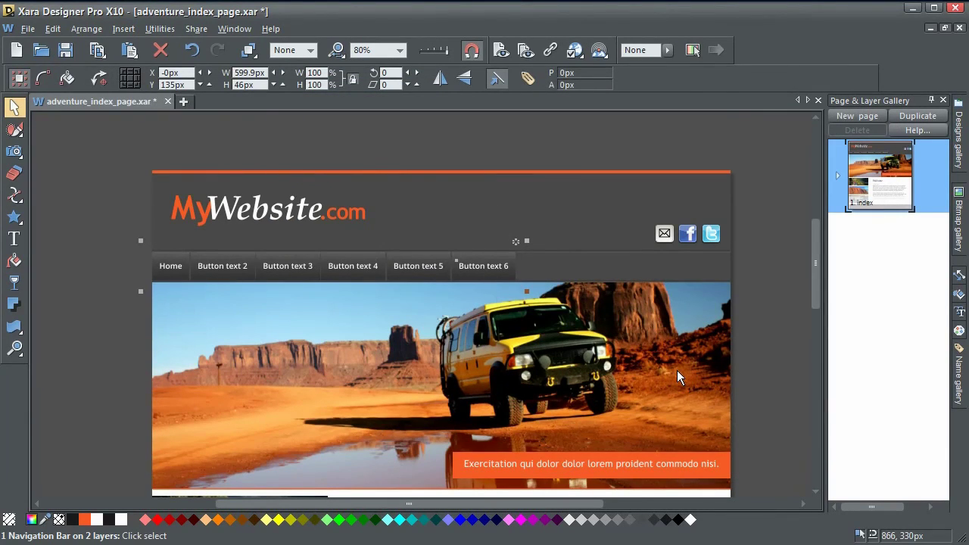